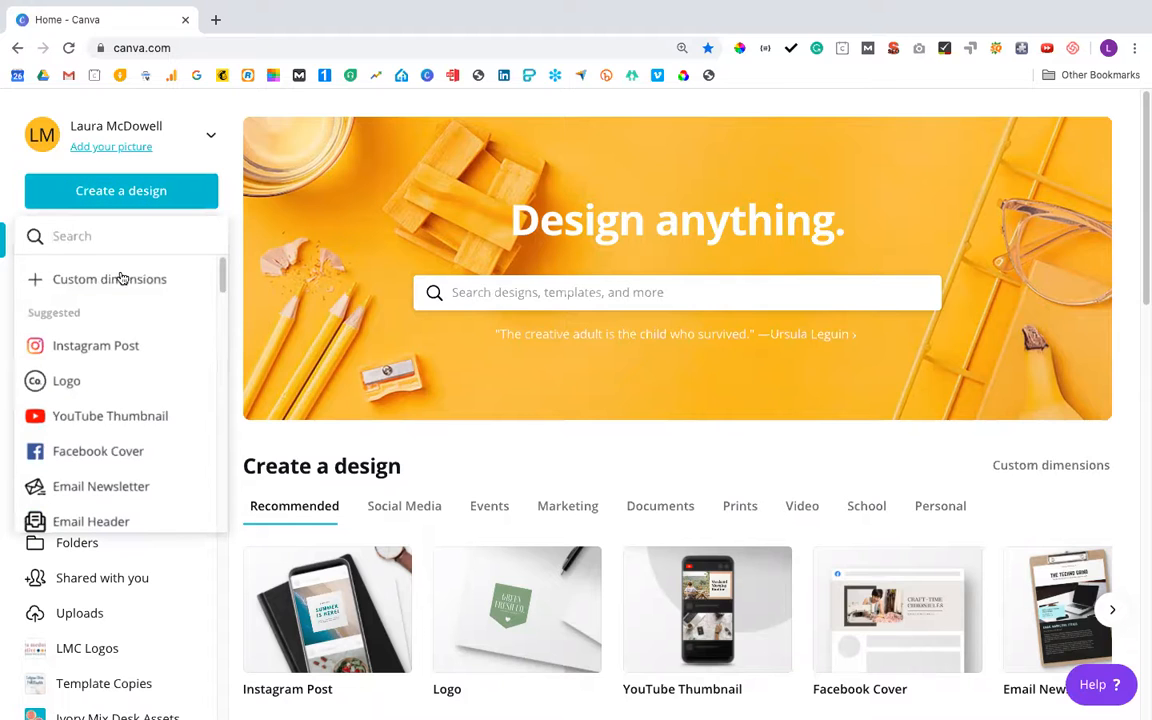
Create an Instagram Post design and apply the Summer template with the "Hello there!" polaroid photo
{"action": "left_click", "coordinate": [140, 348]}
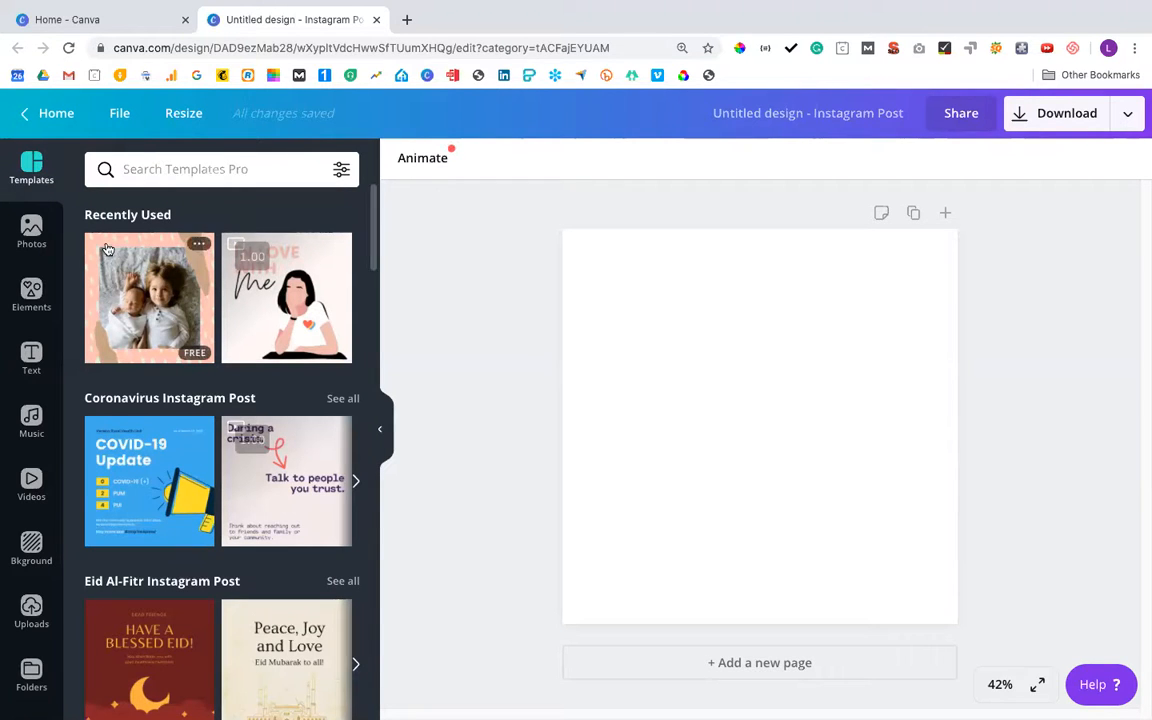
{"action": "scroll", "coordinate": [241, 560], "scroll_direction": "down", "scroll_amount": 6}
{"action": "scroll", "coordinate": [241, 560], "scroll_direction": "down", "scroll_amount": 3}
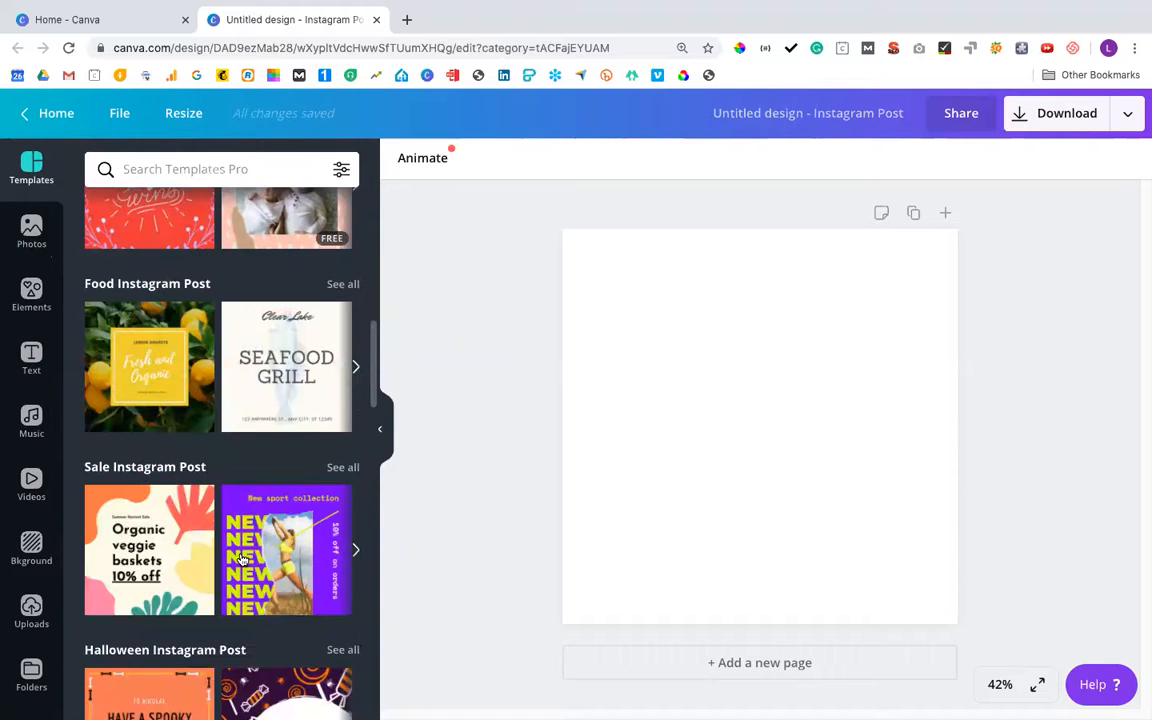
{"action": "scroll", "coordinate": [241, 560], "scroll_direction": "down", "scroll_amount": 5}
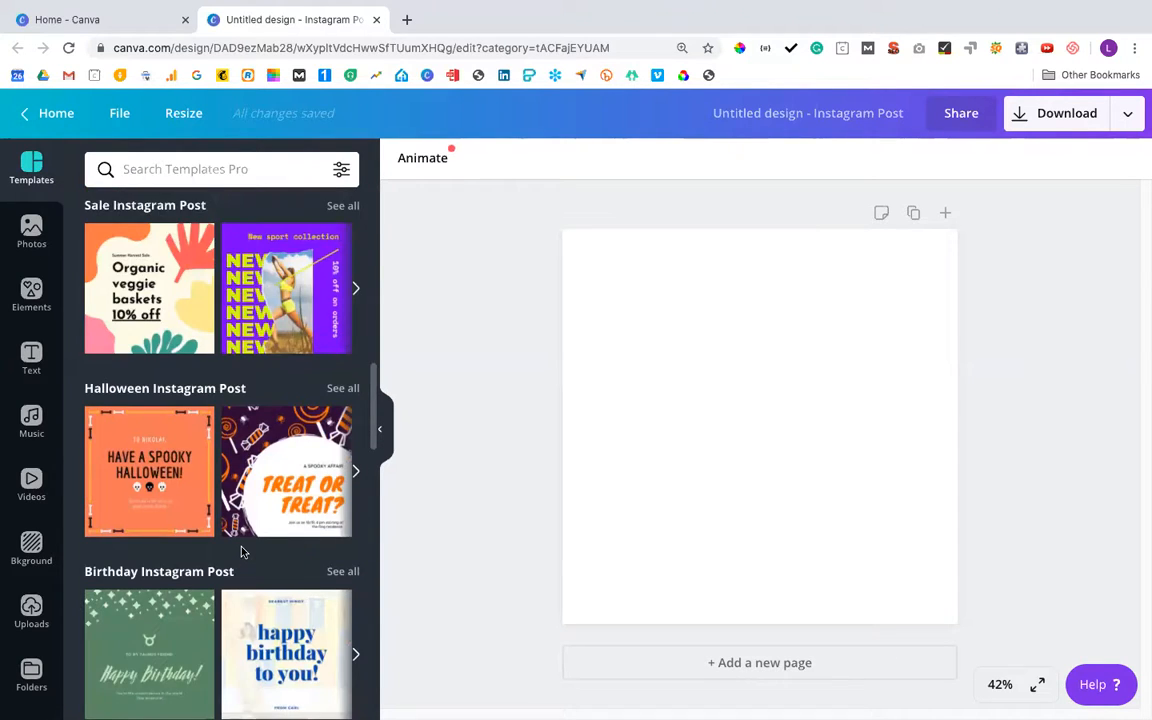
{"action": "scroll", "coordinate": [241, 549], "scroll_direction": "down", "scroll_amount": 3}
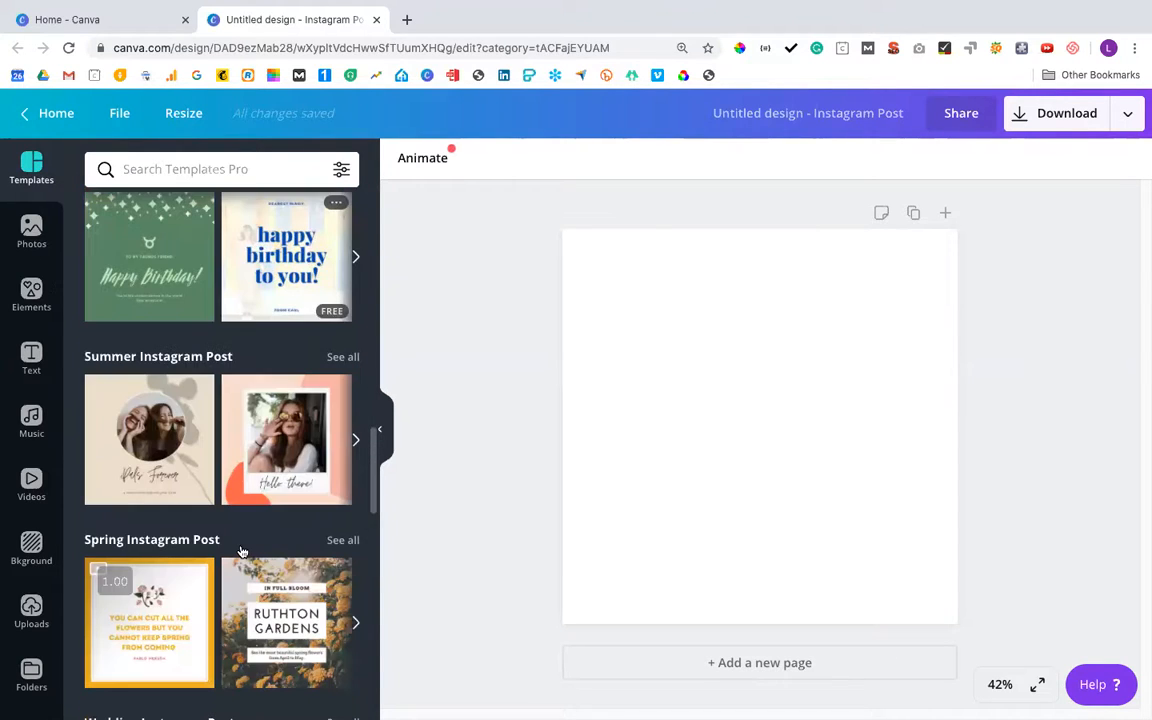
{"action": "left_click", "coordinate": [266, 436]}
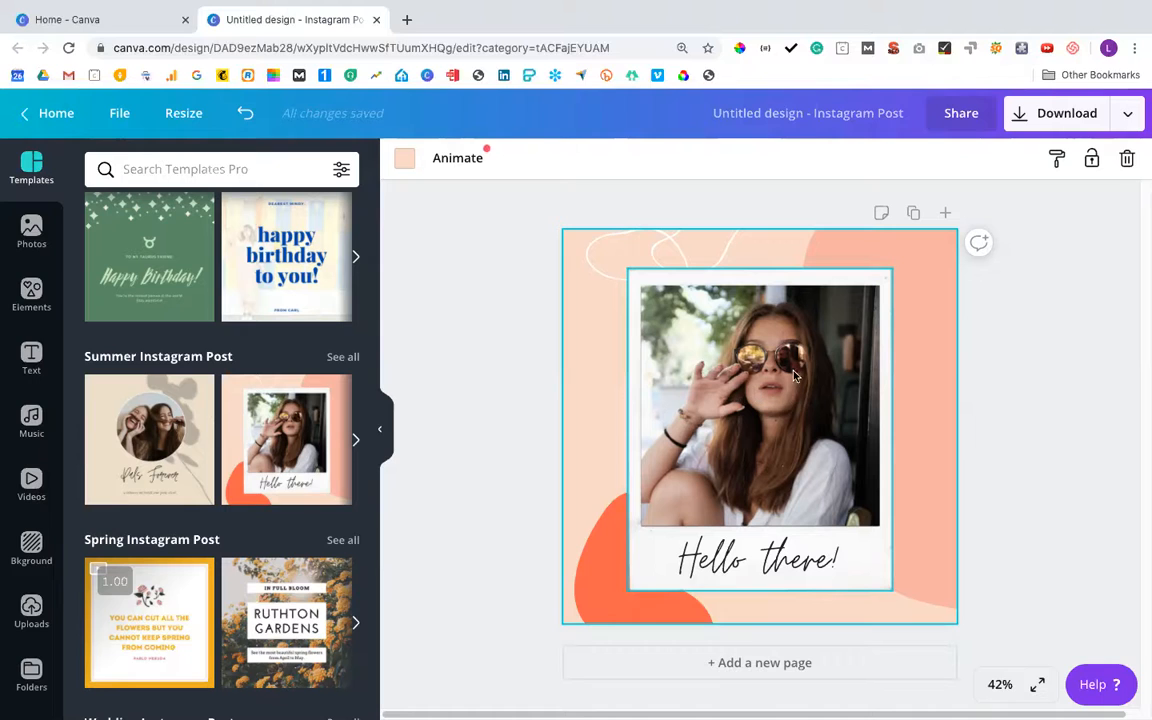
Delete the photo of the woman in sunglasses from the polaroid
{"action": "left_click", "coordinate": [786, 408]}
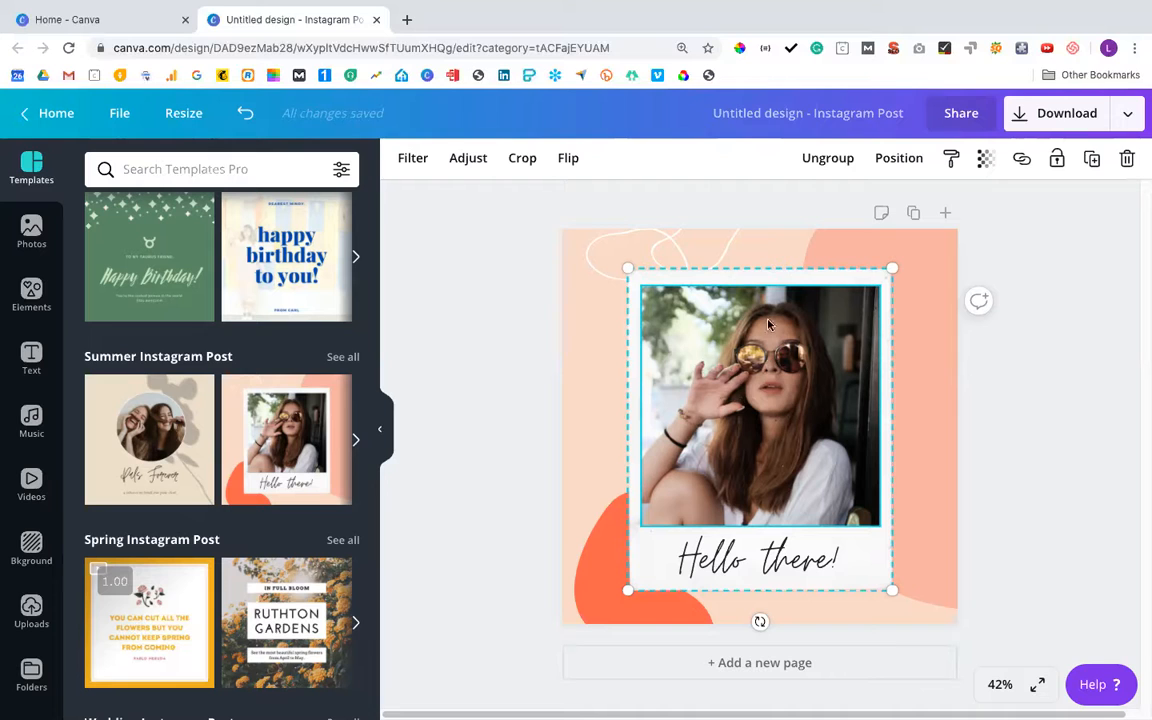
{"action": "key", "text": "Delete"}
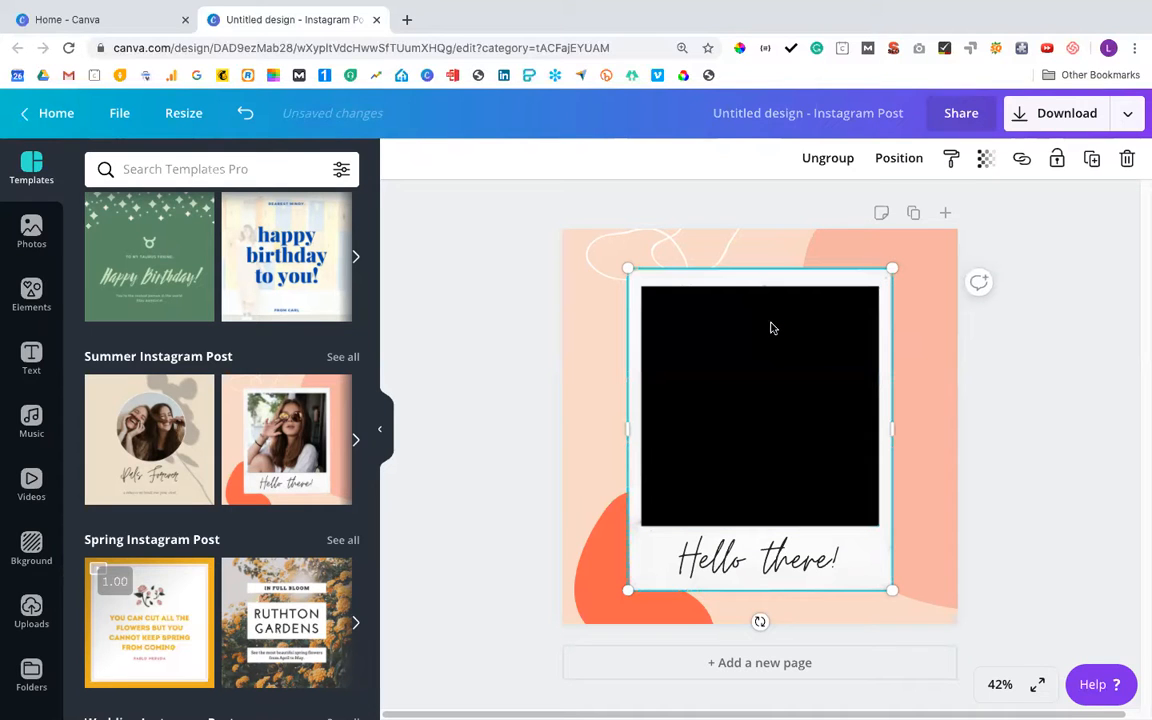
{"action": "left_click", "coordinate": [982, 384]}
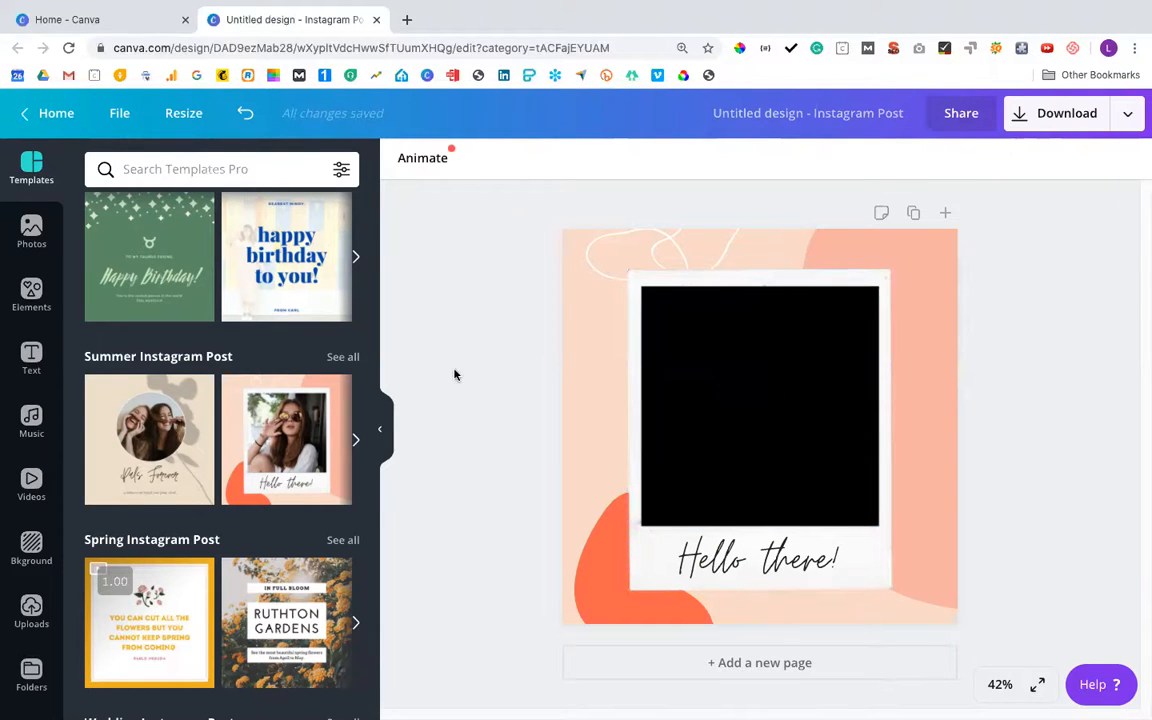
Replace the emptied polaroid image with the stock photo of a bowl of strawberries on a red checked cloth
{"action": "left_click", "coordinate": [31, 230]}
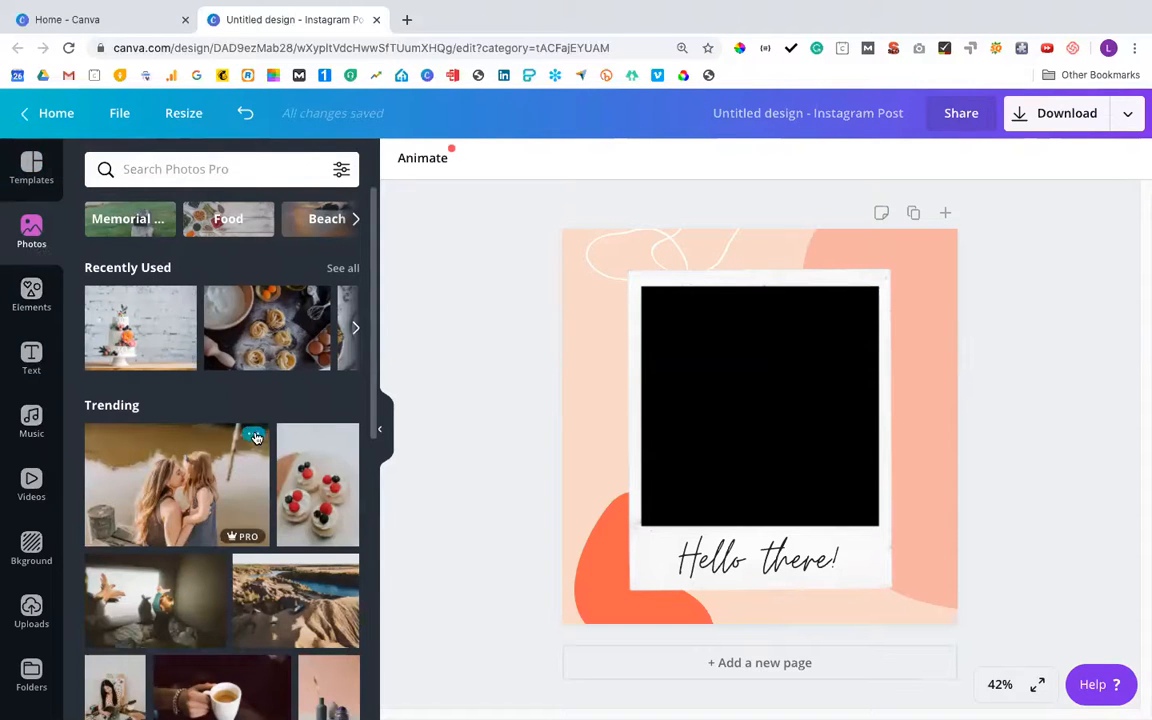
{"action": "scroll", "coordinate": [208, 432], "scroll_direction": "down", "scroll_amount": 1}
{"action": "scroll", "coordinate": [208, 432], "scroll_direction": "down", "scroll_amount": 5}
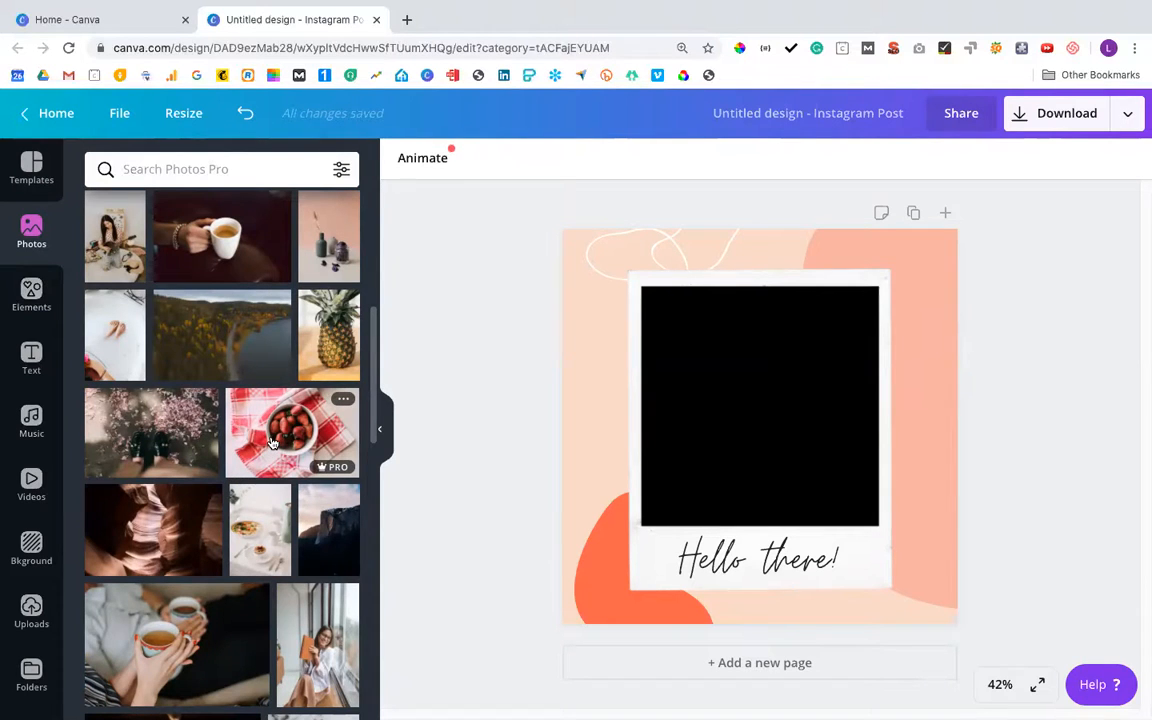
{"action": "left_click_drag", "start_coordinate": [274, 438], "coordinate": [735, 418]}
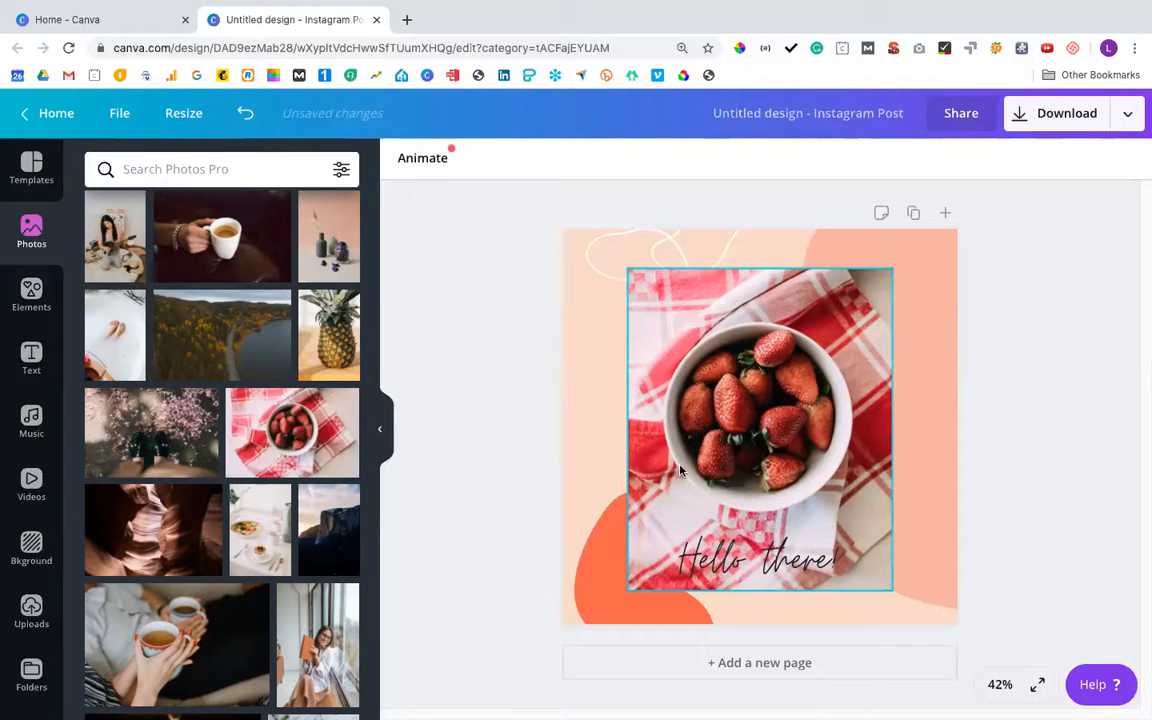
Crop the strawberry photo from its lower-left corner so it ends above the "Hello there!" text, and shift the group slightly down-left
{"action": "double_click", "coordinate": [640, 578]}
{"action": "left_click_drag", "start_coordinate": [628, 590], "coordinate": [658, 506]}
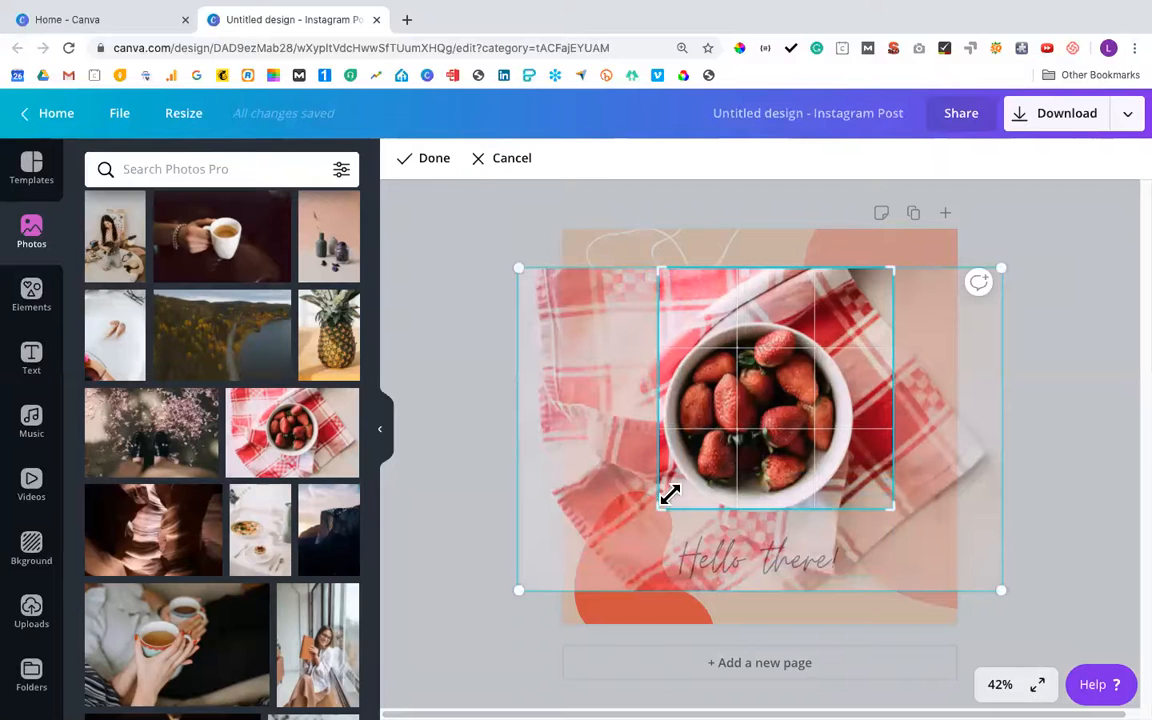
{"action": "left_click", "coordinate": [1059, 370]}
{"action": "left_click", "coordinate": [888, 387]}
{"action": "left_click_drag", "start_coordinate": [837, 383], "coordinate": [821, 392]}
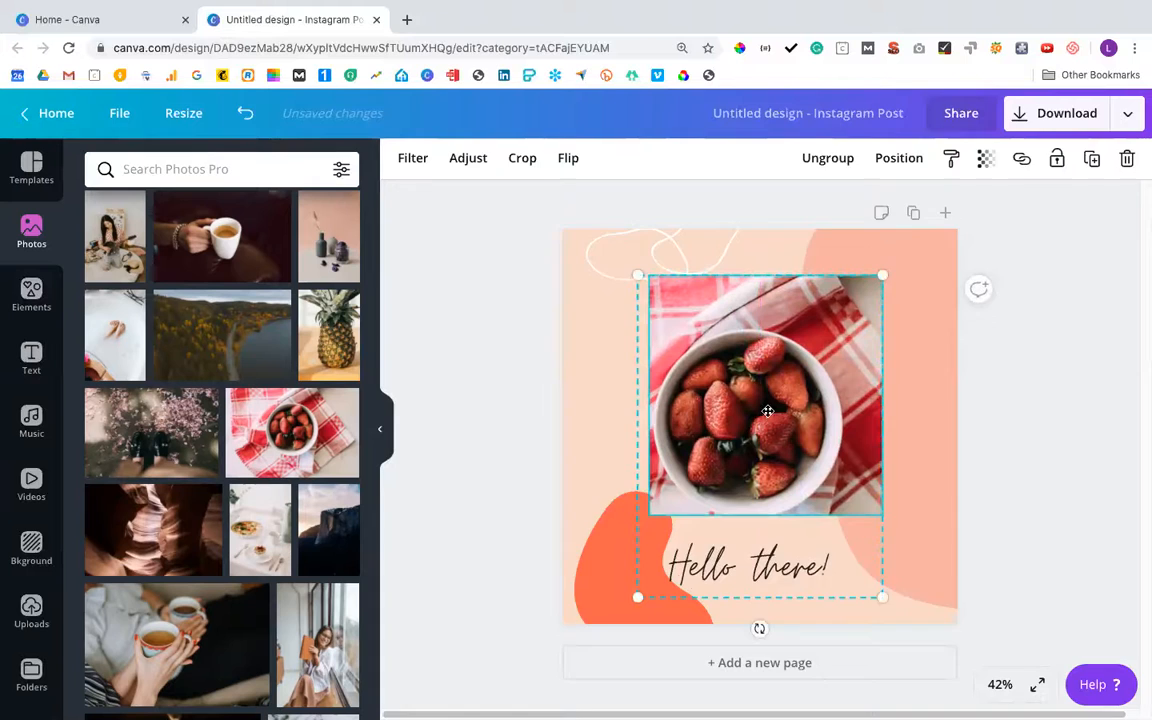
Extend the strawberry photo's crop outward on its left side and centre the photo and text group horizontally on the page
{"action": "double_click", "coordinate": [689, 368]}
{"action": "left_click_drag", "start_coordinate": [651, 278], "coordinate": [617, 275]}
{"action": "left_click", "coordinate": [1061, 438]}
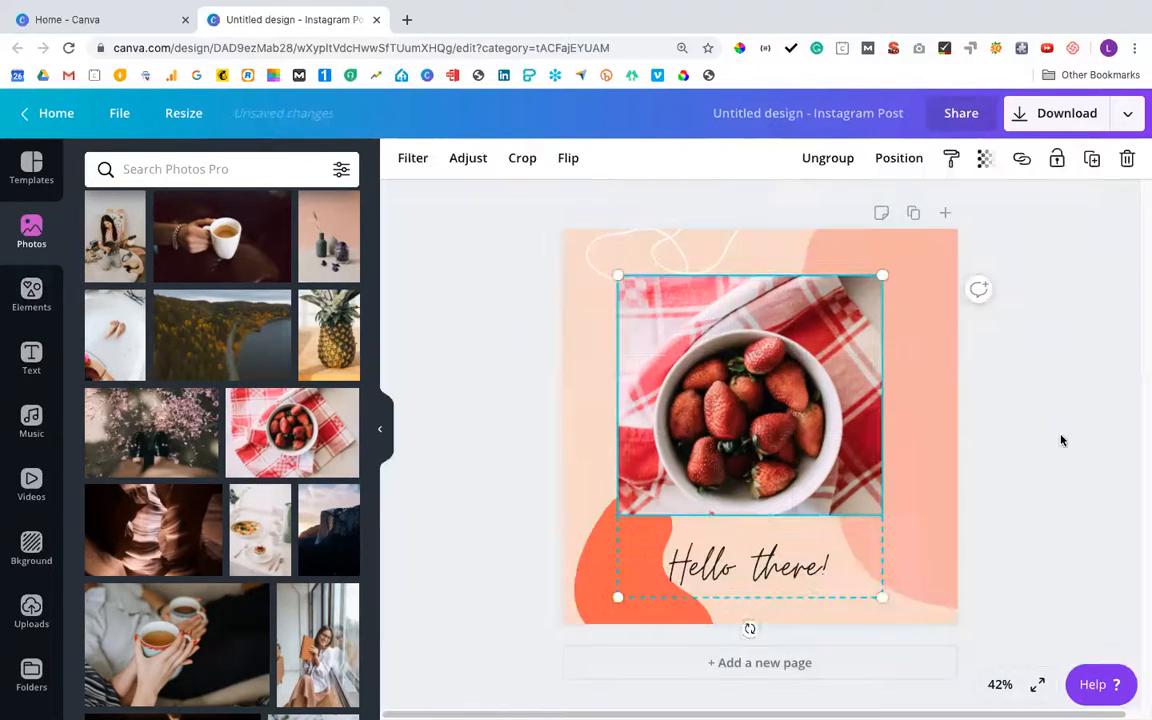
{"action": "left_click_drag", "start_coordinate": [784, 435], "coordinate": [789, 431]}
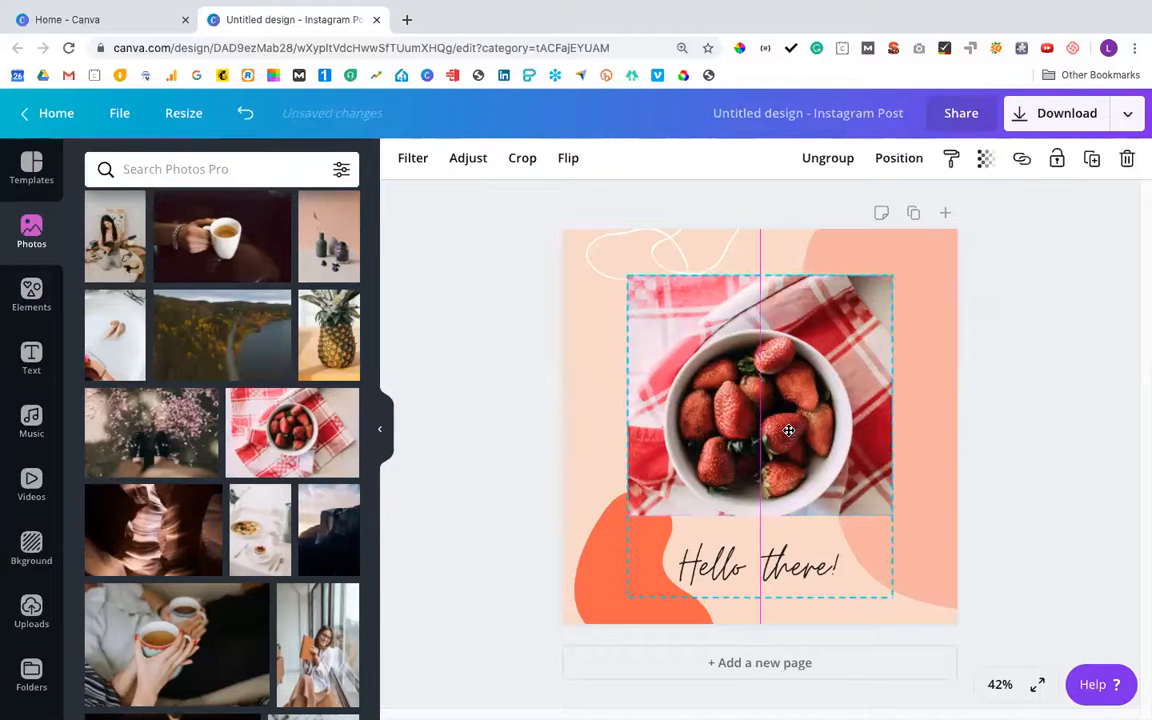
{"action": "left_click", "coordinate": [1041, 489]}
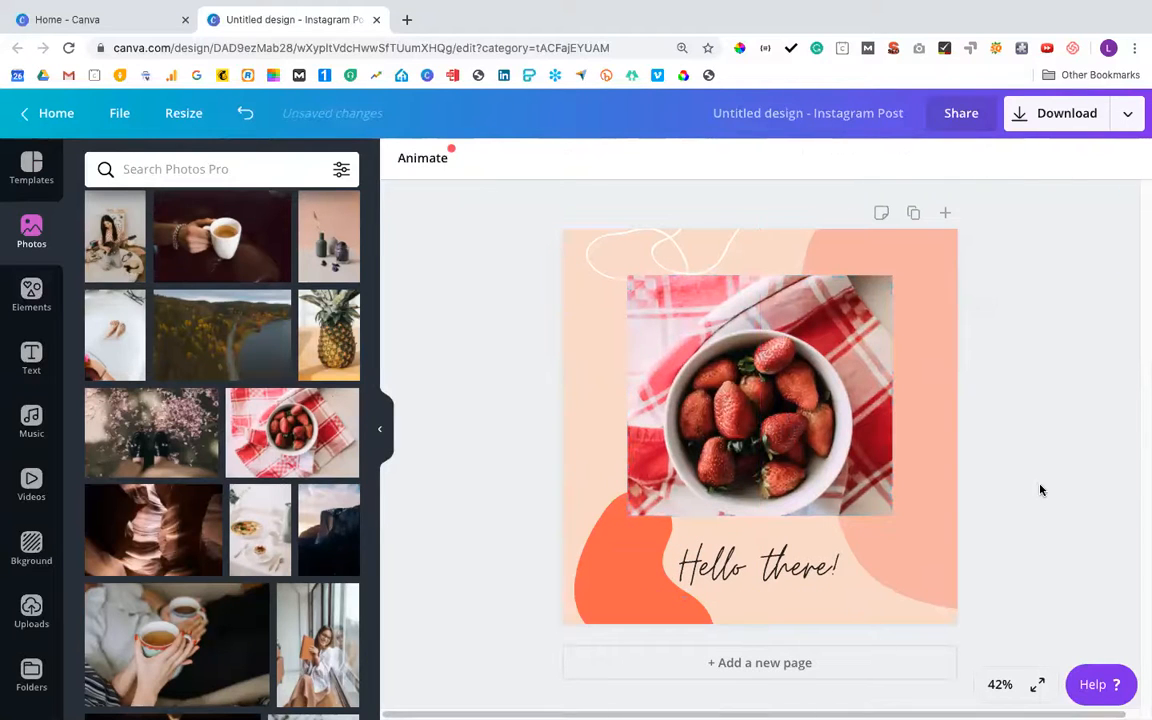
Shift the strawberry image upward inside its crop so the bowl sits centred in the frame
{"action": "double_click", "coordinate": [804, 429]}
{"action": "left_click_drag", "start_coordinate": [800, 409], "coordinate": [798, 385]}
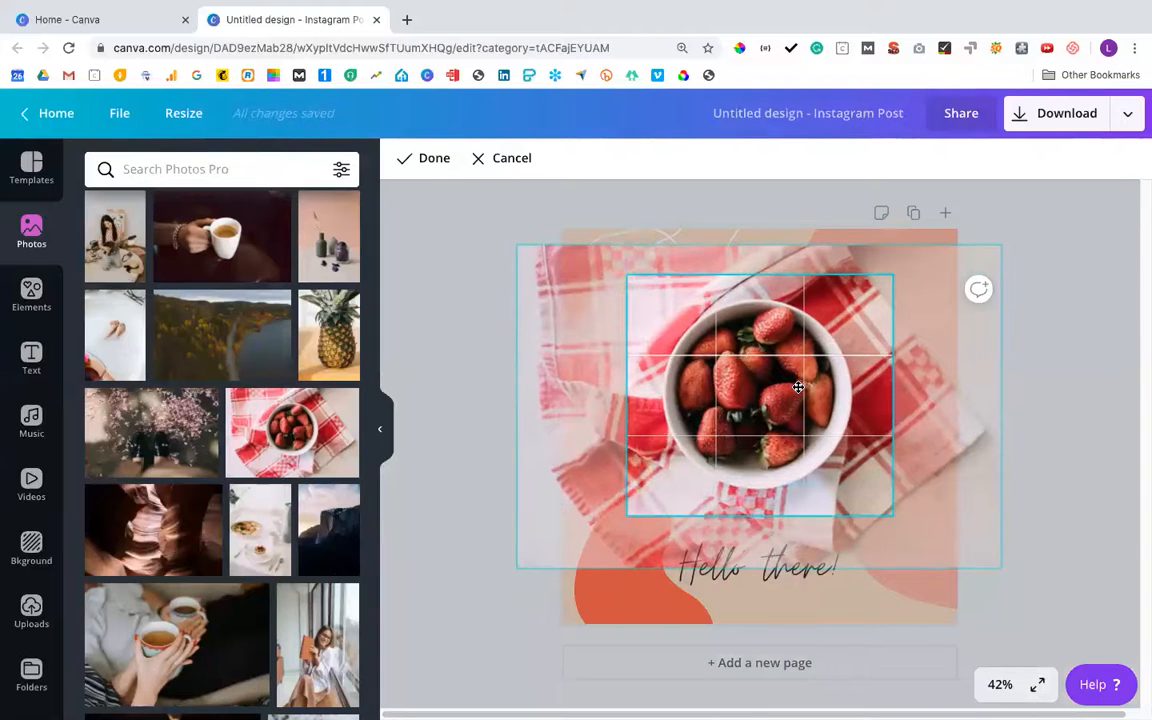
{"action": "left_click", "coordinate": [1057, 501]}
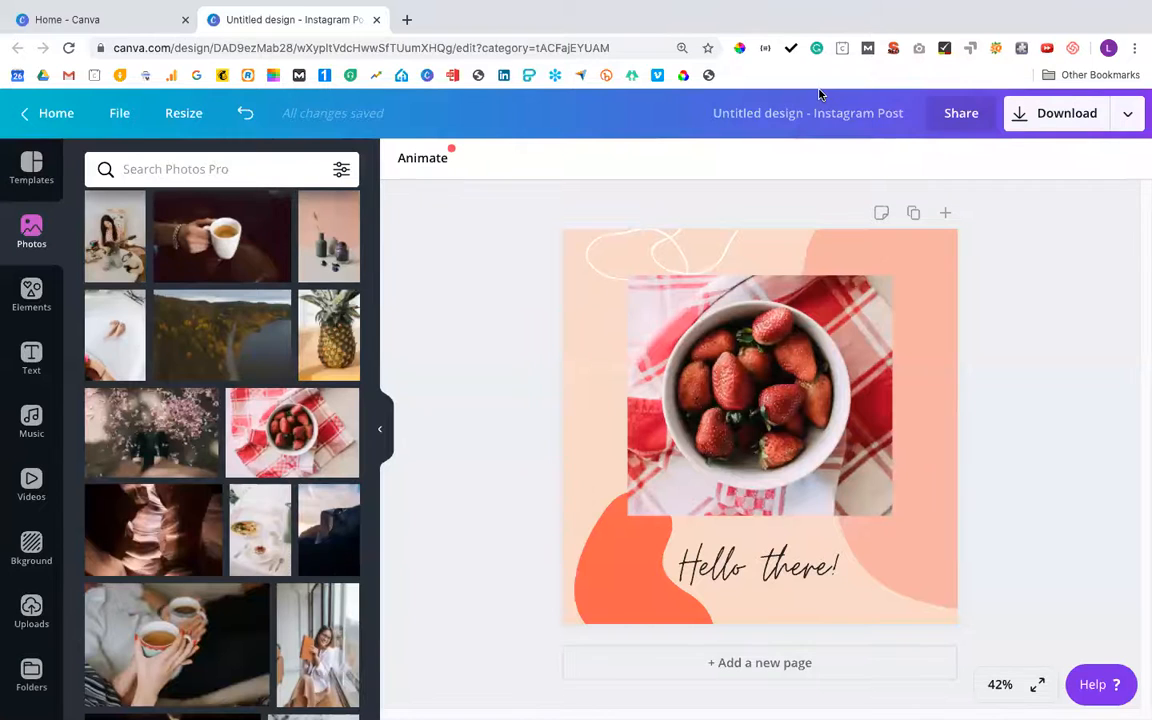
{"action": "left_click", "coordinate": [578, 287]}
{"action": "left_click", "coordinate": [577, 373]}
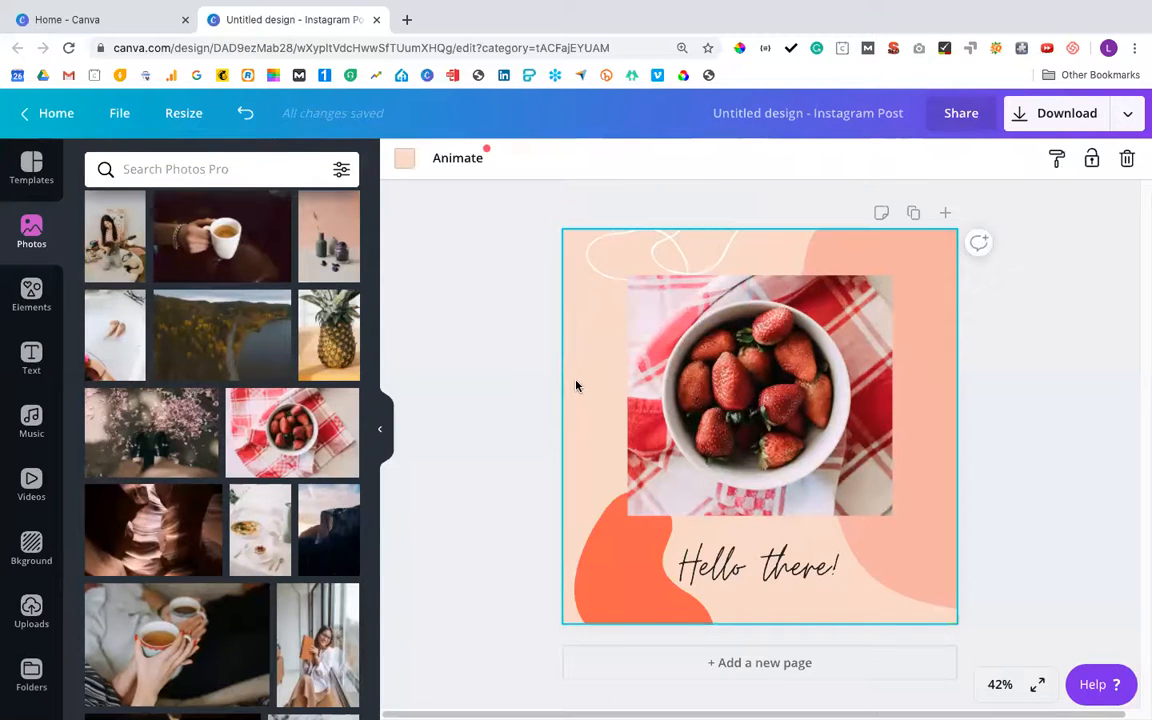
{"action": "left_click", "coordinate": [929, 371]}
{"action": "left_click", "coordinate": [607, 578]}
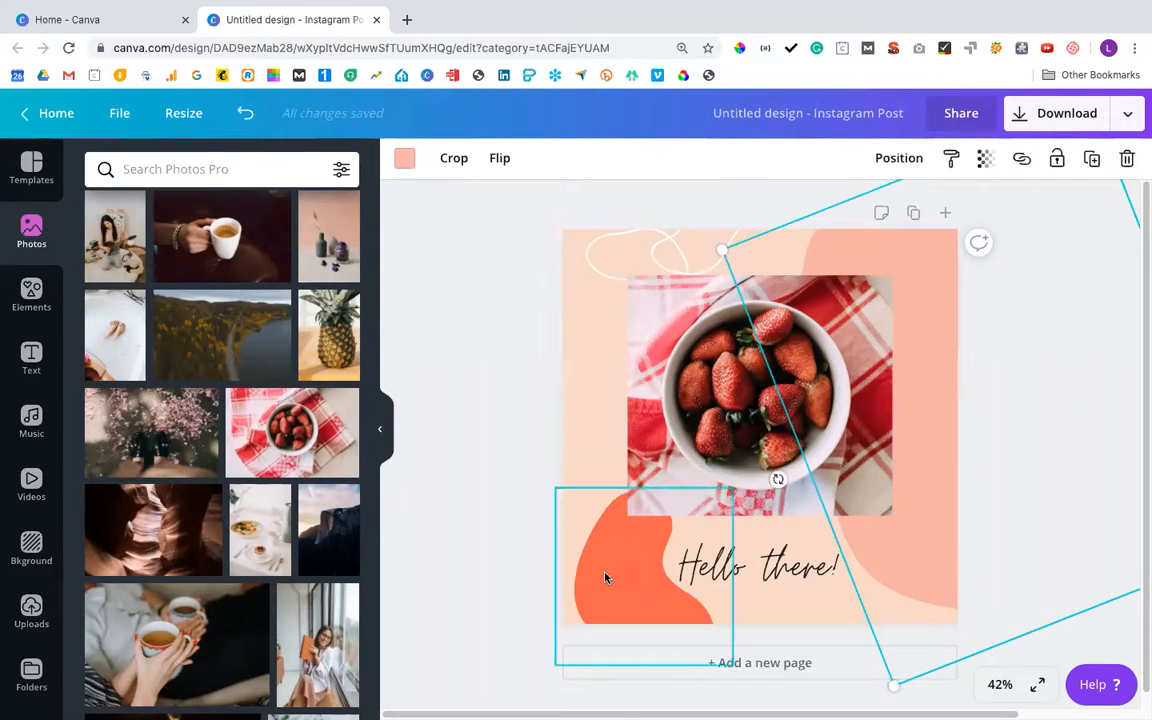
Change the page background to the pale greyish pink from the strawberry photo's colors
{"action": "left_click", "coordinate": [590, 420]}
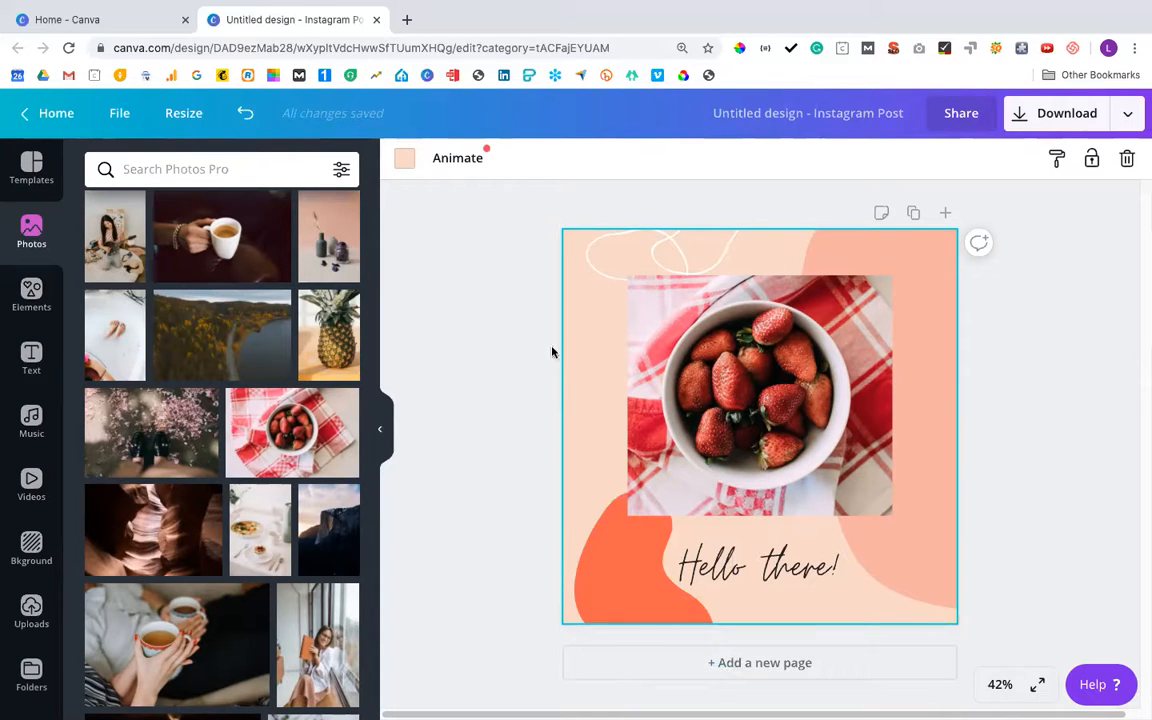
{"action": "left_click", "coordinate": [405, 160]}
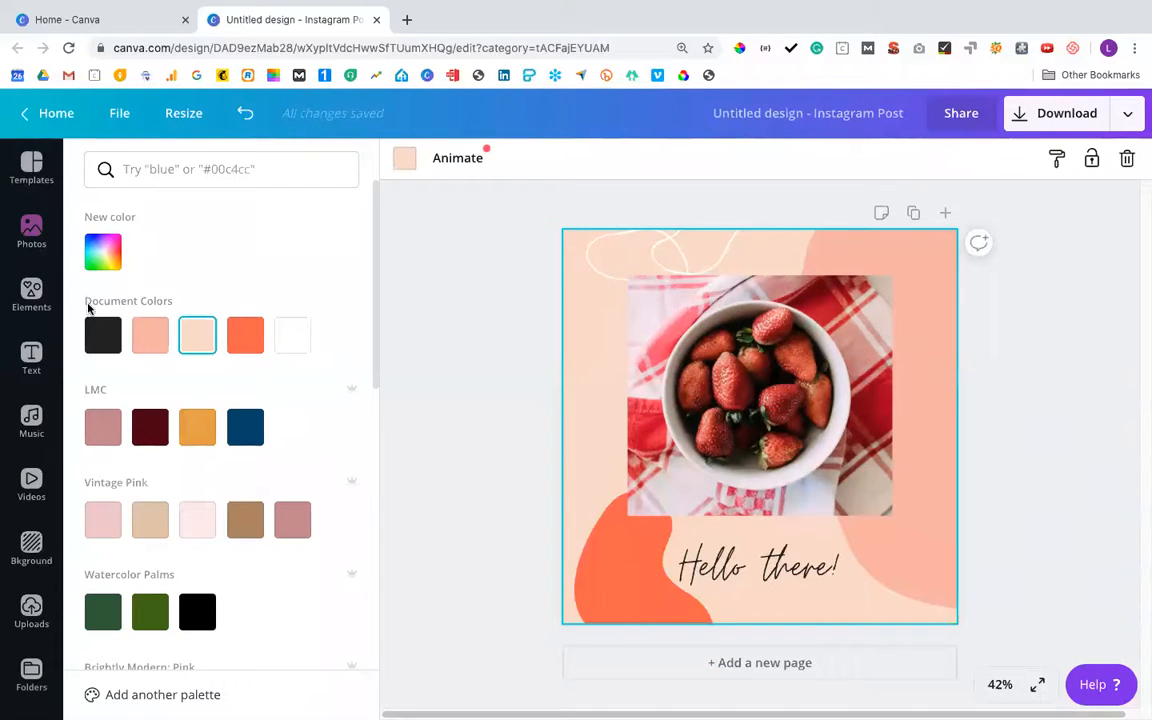
{"action": "scroll", "coordinate": [128, 340], "scroll_direction": "down", "scroll_amount": 2}
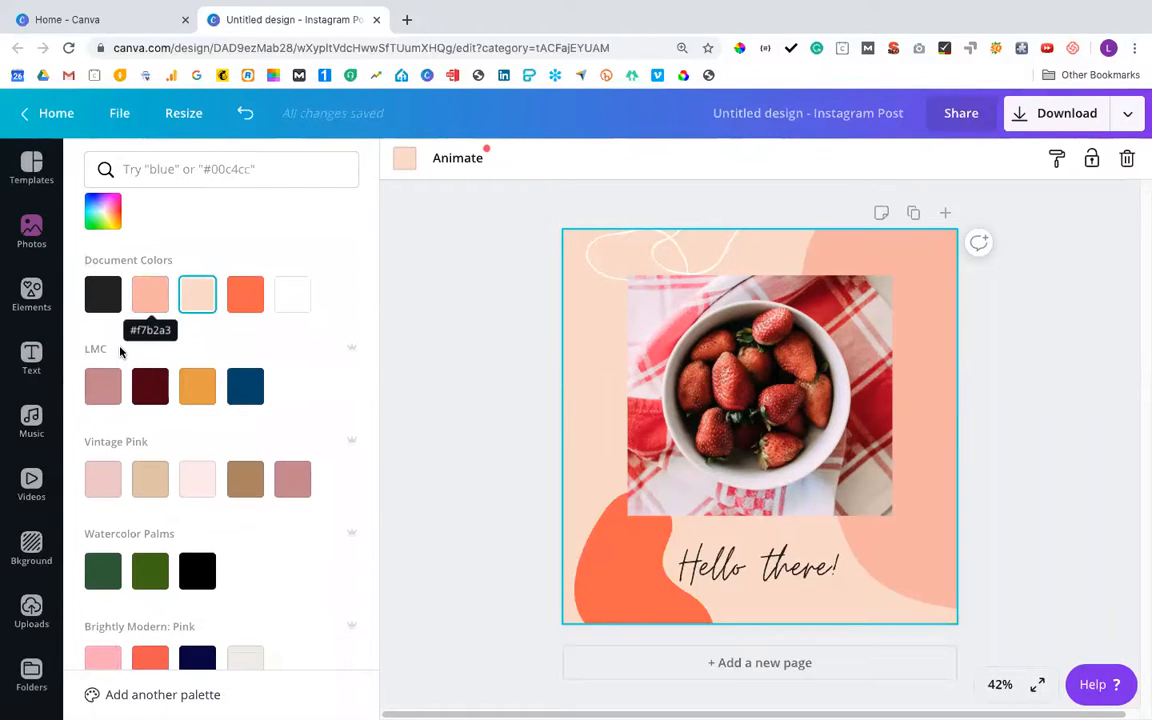
{"action": "scroll", "coordinate": [150, 428], "scroll_direction": "down", "scroll_amount": 5}
{"action": "scroll", "coordinate": [150, 428], "scroll_direction": "down", "scroll_amount": 5}
{"action": "scroll", "coordinate": [148, 428], "scroll_direction": "up", "scroll_amount": 1}
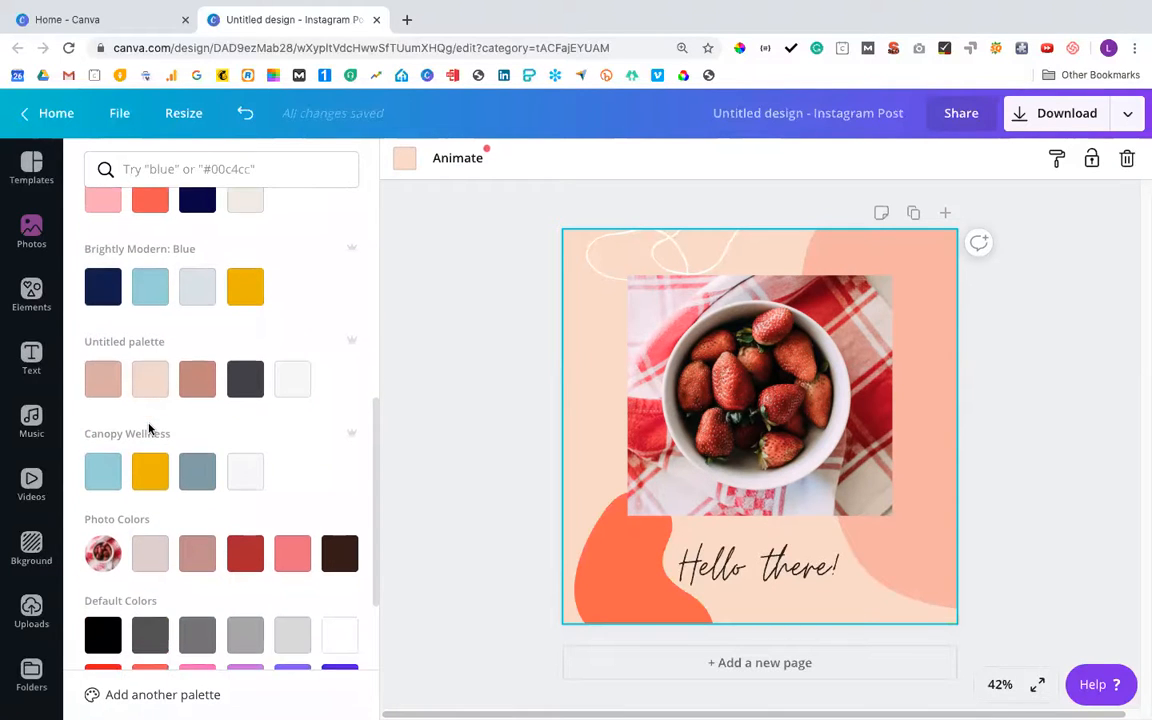
{"action": "scroll", "coordinate": [148, 428], "scroll_direction": "down", "scroll_amount": 2}
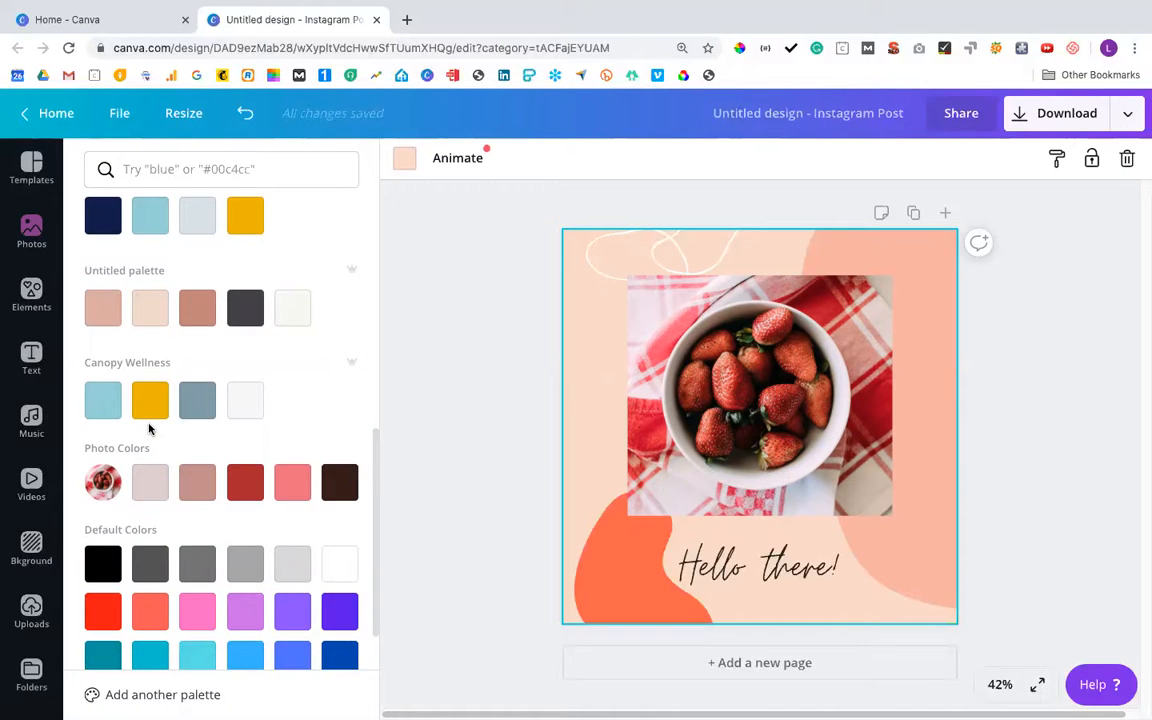
{"action": "scroll", "coordinate": [150, 430], "scroll_direction": "down", "scroll_amount": 1}
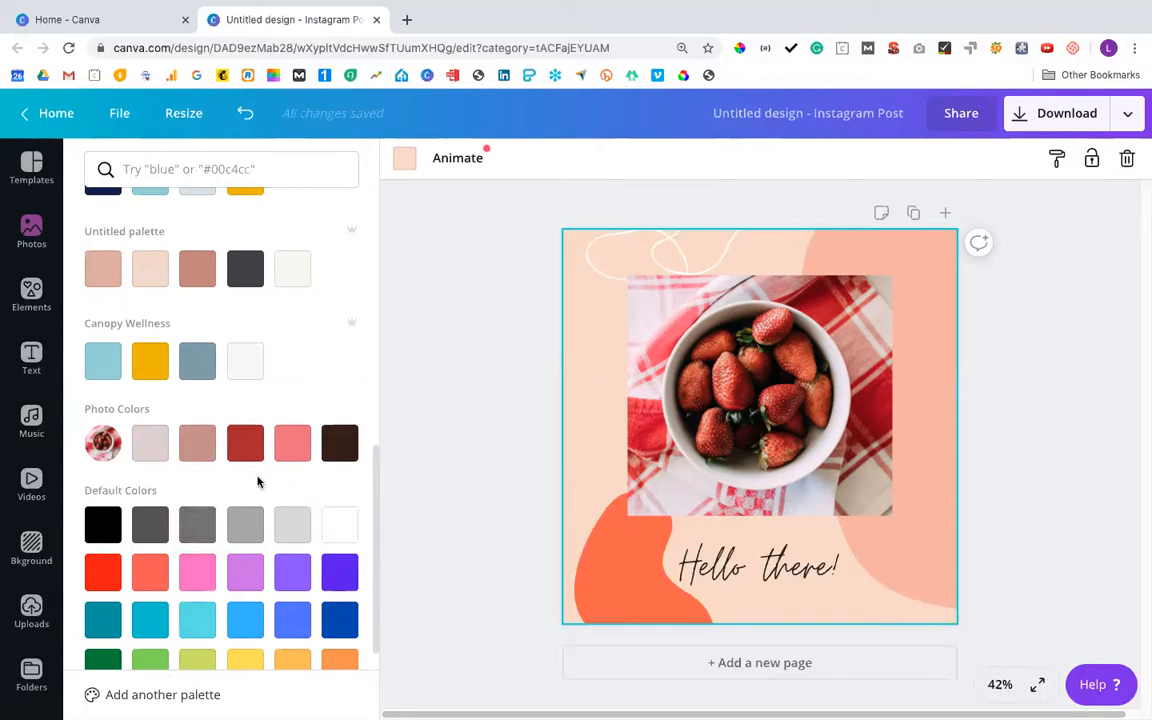
{"action": "left_click", "coordinate": [153, 450]}
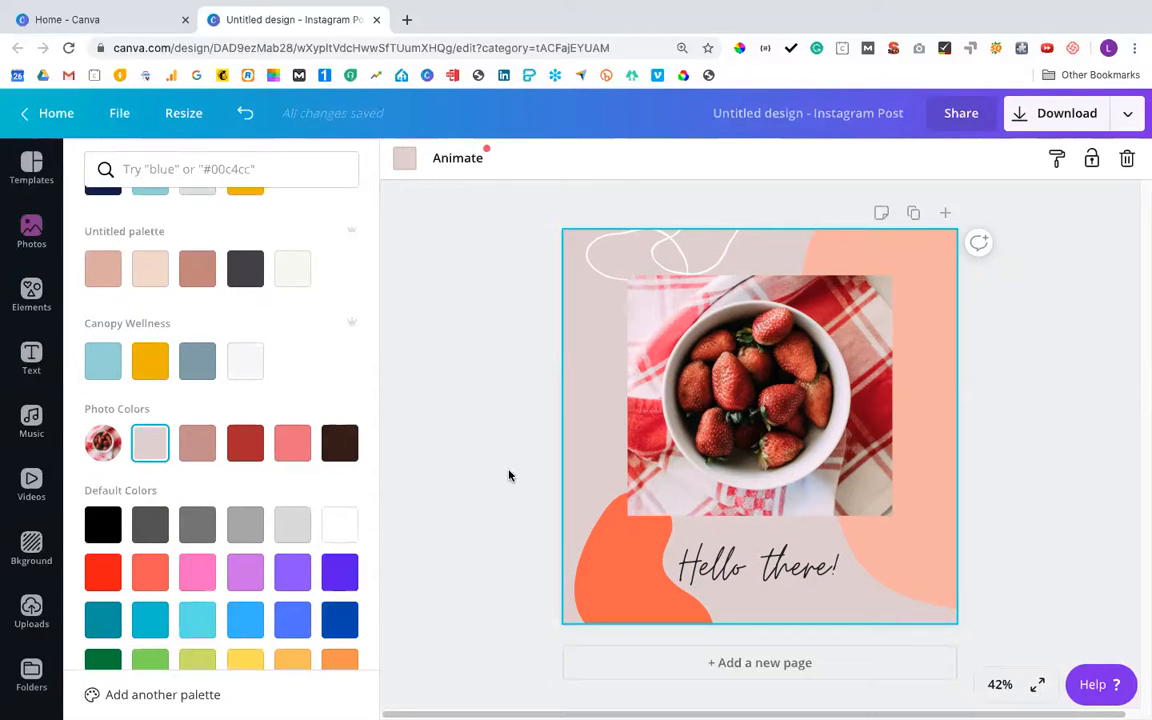
Recolour the large shape on the design's right side dark red and the lower-left shape coral pink, using the photo colors
{"action": "left_click", "coordinate": [942, 479]}
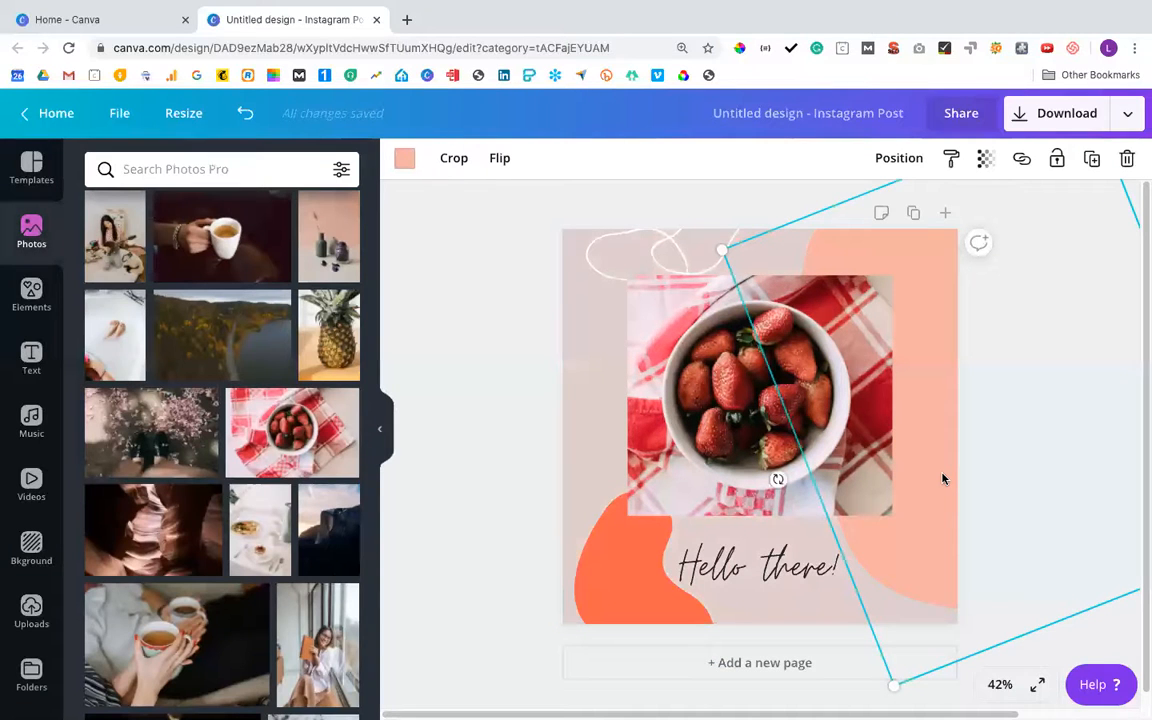
{"action": "left_click", "coordinate": [404, 165]}
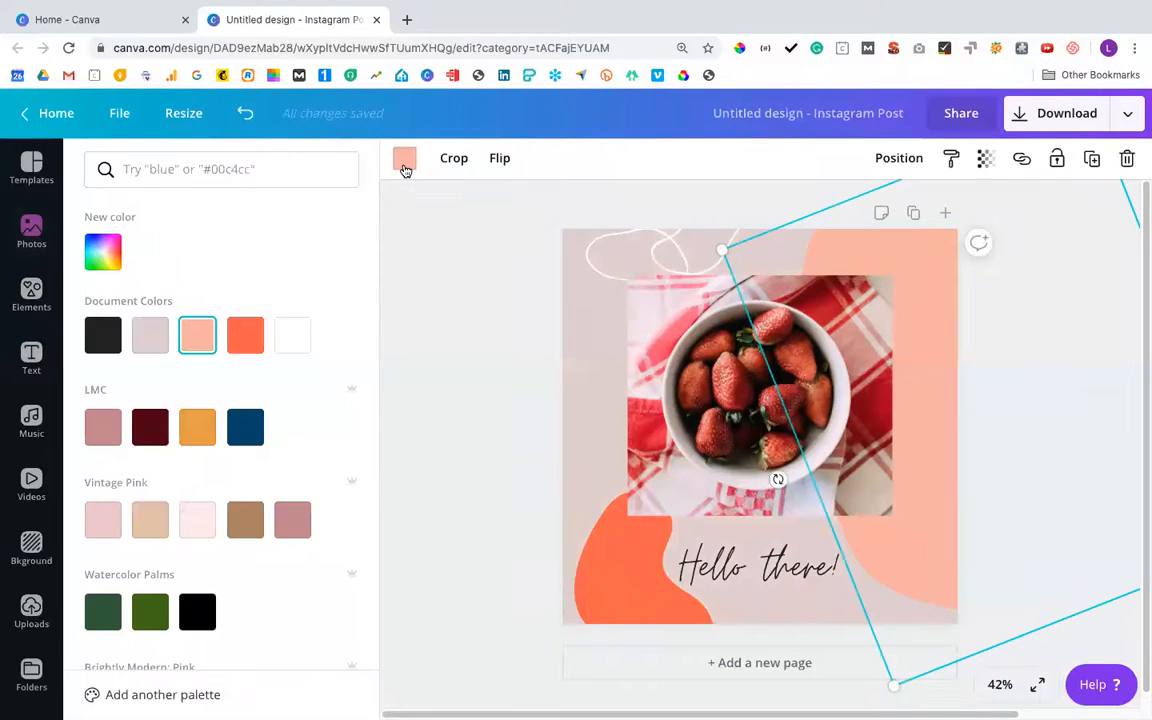
{"action": "scroll", "coordinate": [200, 450], "scroll_direction": "down", "scroll_amount": 6}
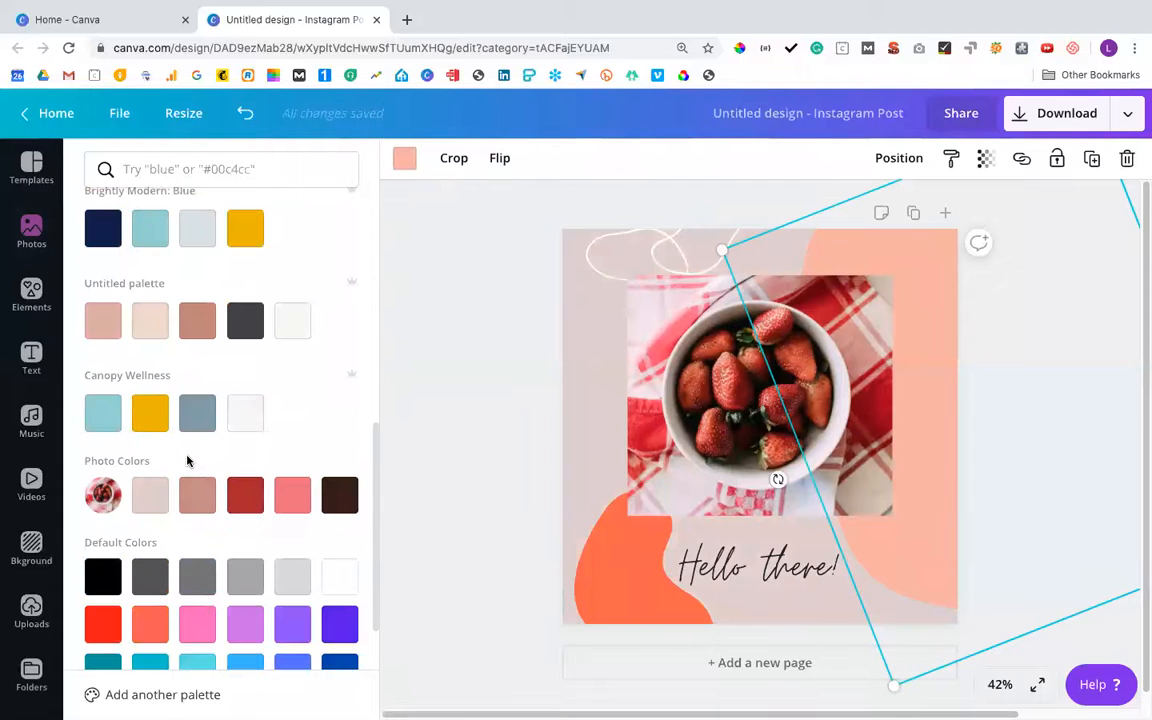
{"action": "left_click", "coordinate": [240, 497]}
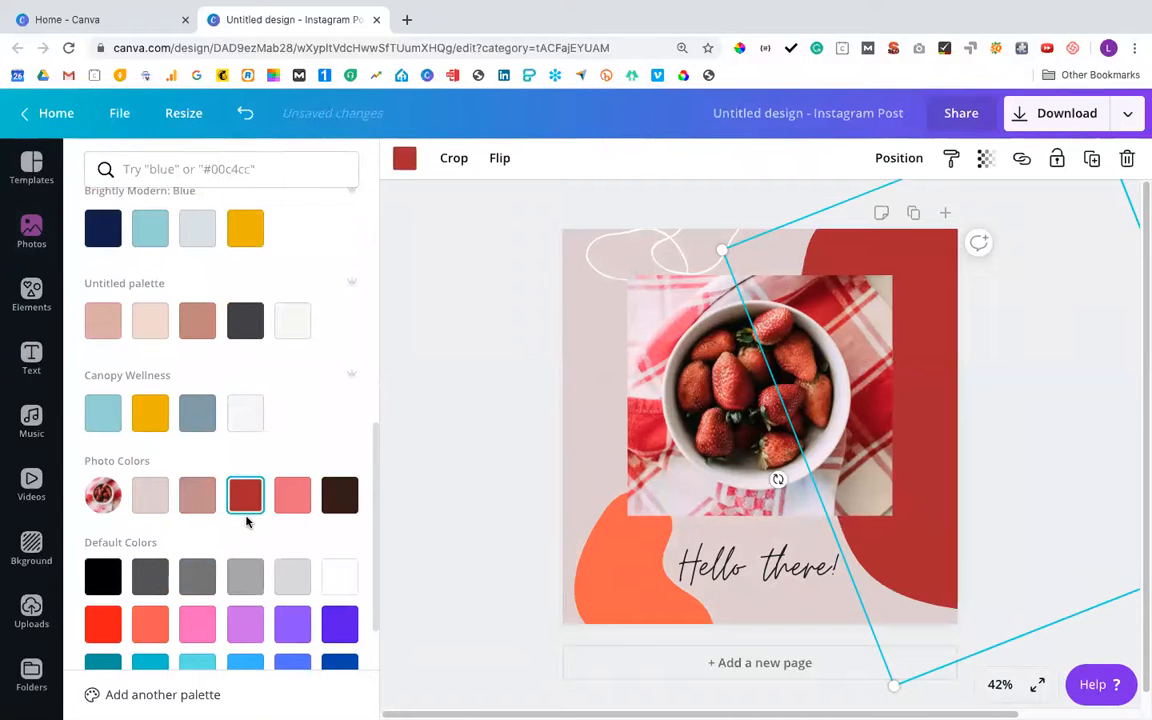
{"action": "left_click", "coordinate": [638, 605]}
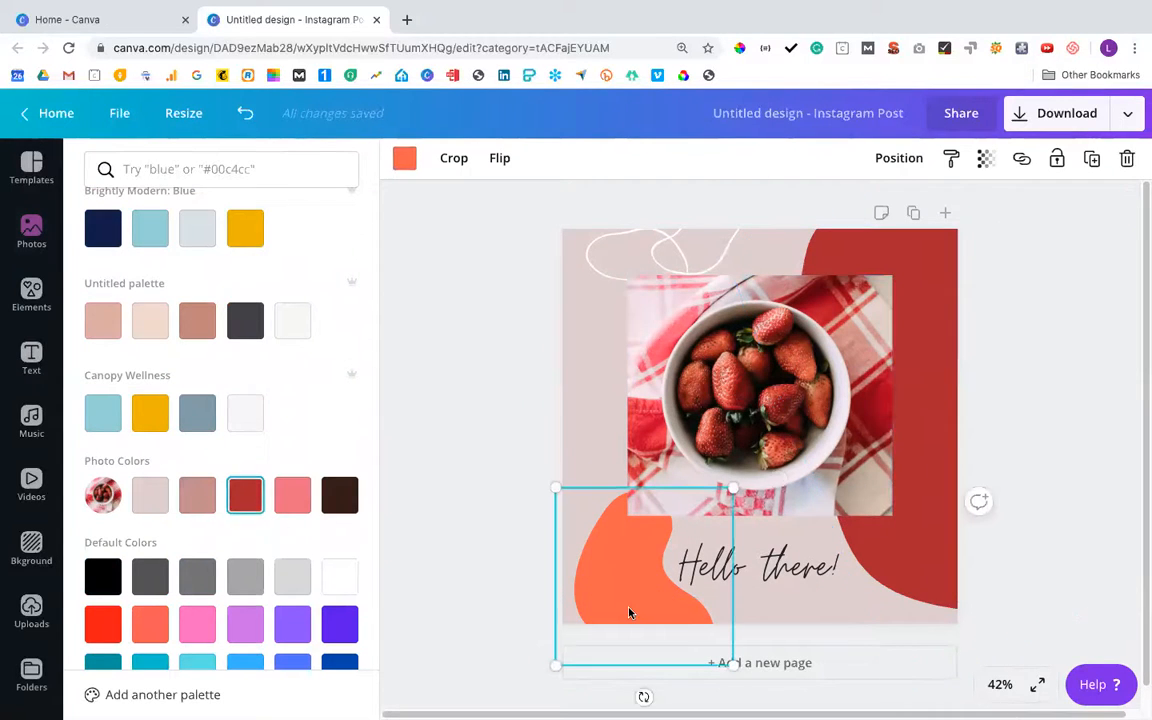
{"action": "left_click", "coordinate": [292, 500]}
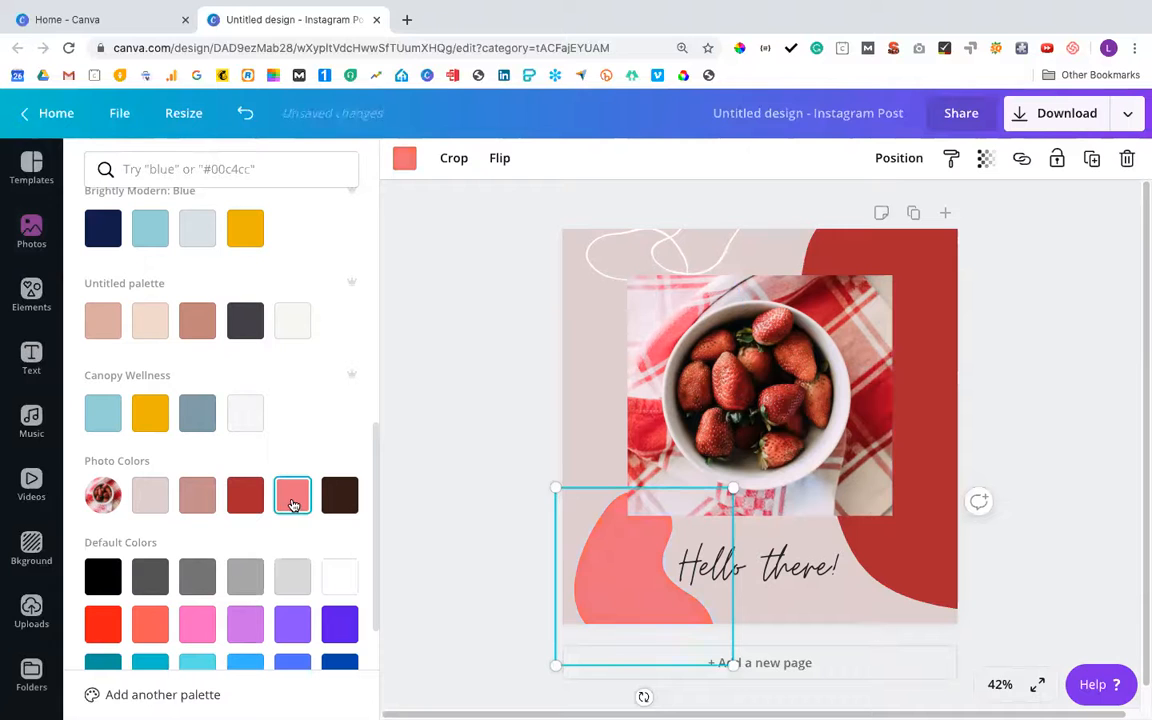
Set the "Hello there!" text to the dark brown from the photo colors and deselect it
{"action": "left_click", "coordinate": [779, 578]}
{"action": "left_click", "coordinate": [626, 158]}
{"action": "scroll", "coordinate": [325, 477], "scroll_direction": "down", "scroll_amount": 5}
{"action": "left_click", "coordinate": [339, 544]}
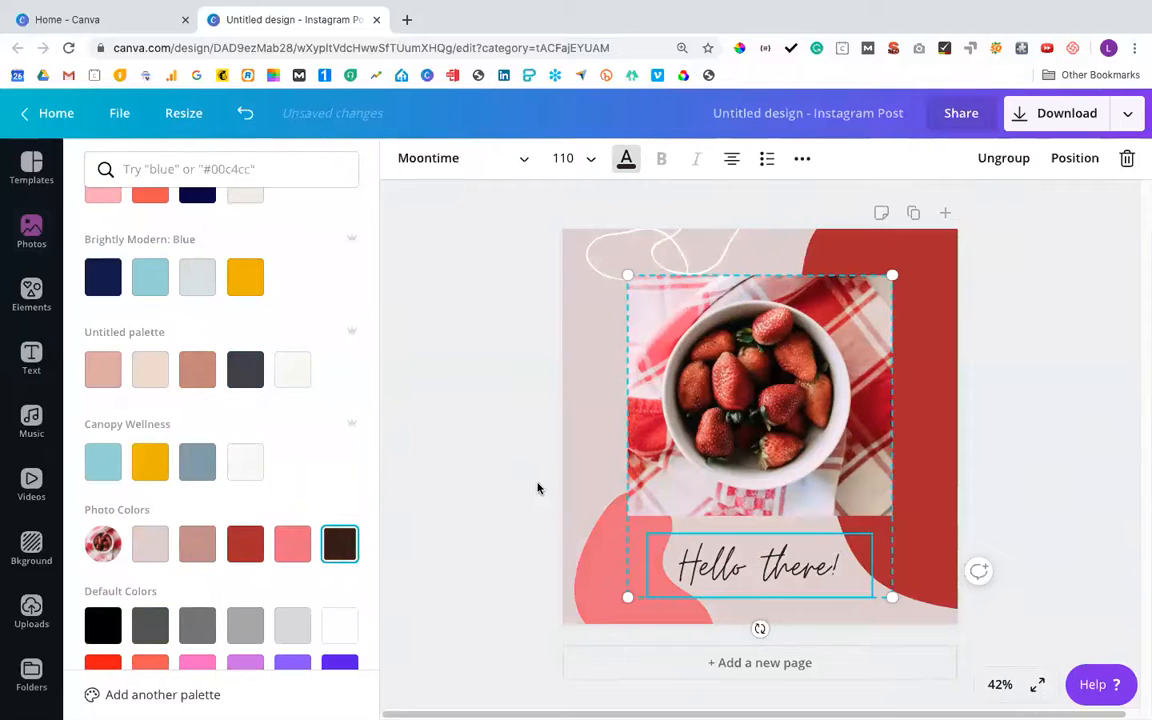
{"action": "left_click", "coordinate": [512, 561]}
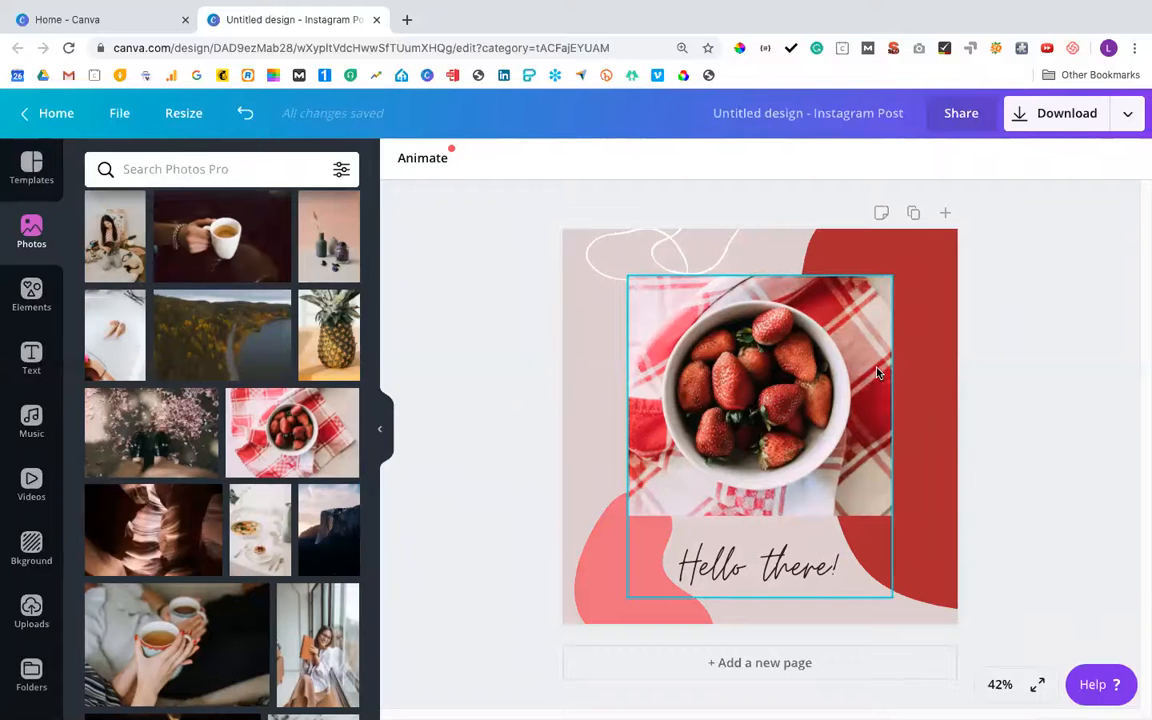
Swap the two shapes' photo colors, making the large right-hand shape coral pink and the lower-left shape dark red
{"action": "left_click", "coordinate": [913, 509]}
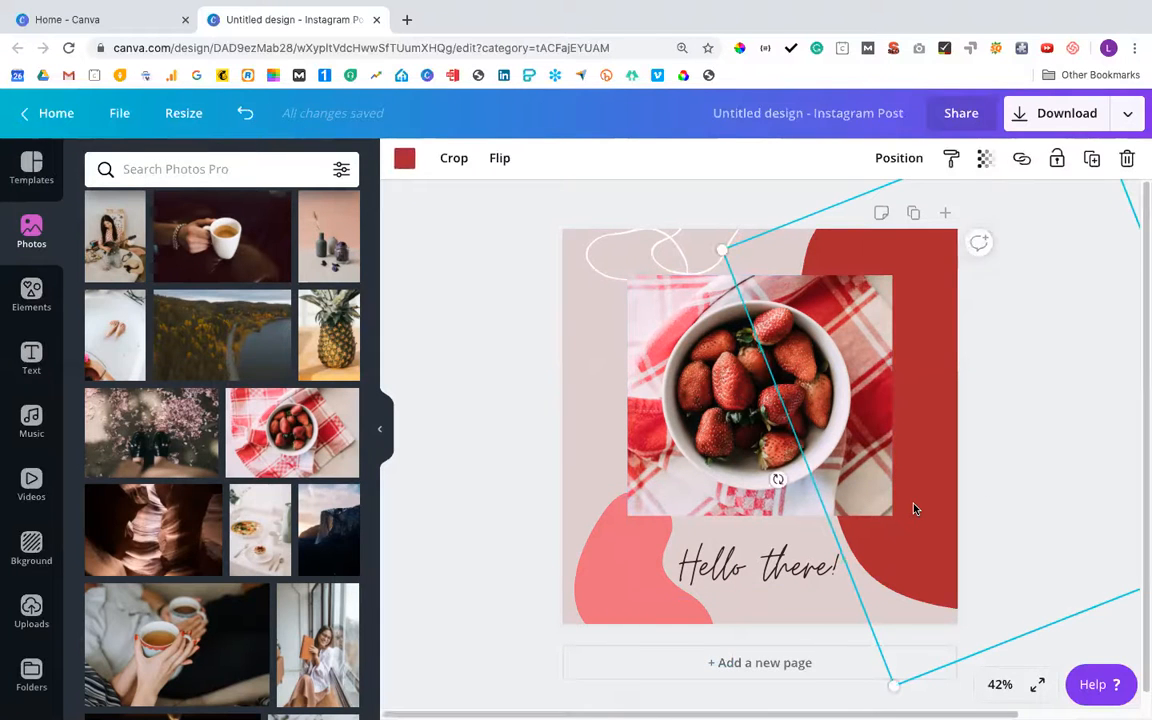
{"action": "left_click", "coordinate": [404, 158]}
{"action": "scroll", "coordinate": [201, 477], "scroll_direction": "down", "scroll_amount": 1}
{"action": "scroll", "coordinate": [201, 477], "scroll_direction": "down", "scroll_amount": 4}
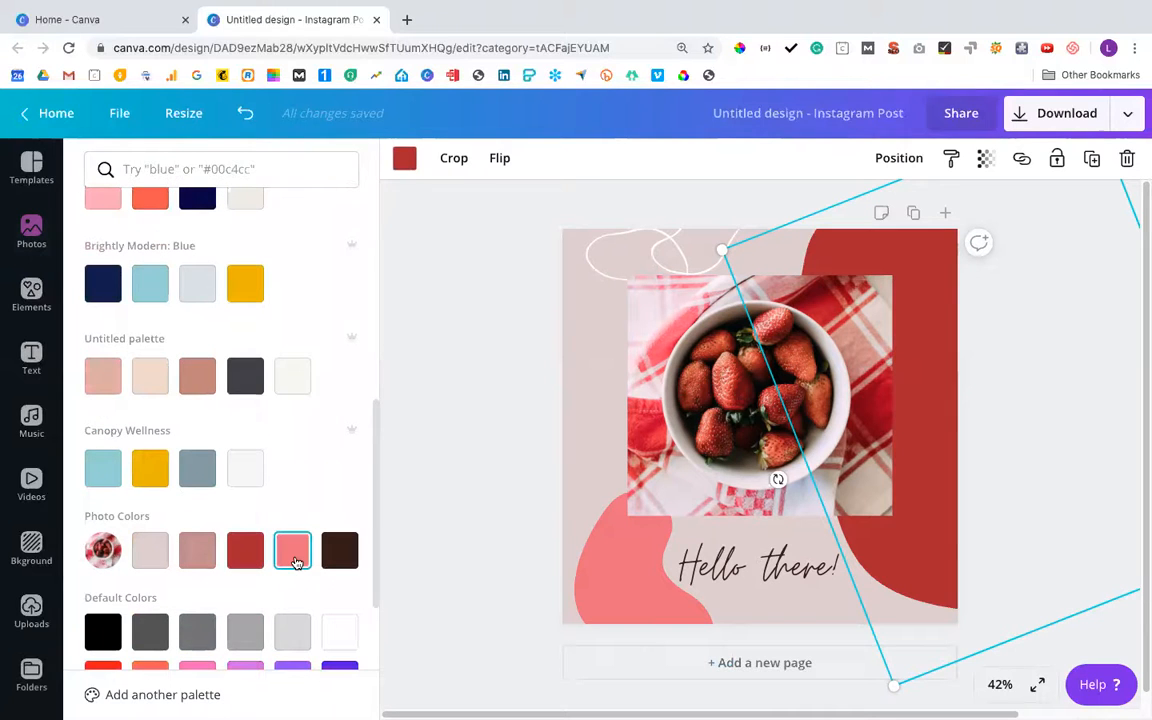
{"action": "left_click", "coordinate": [295, 563]}
{"action": "left_click", "coordinate": [617, 607]}
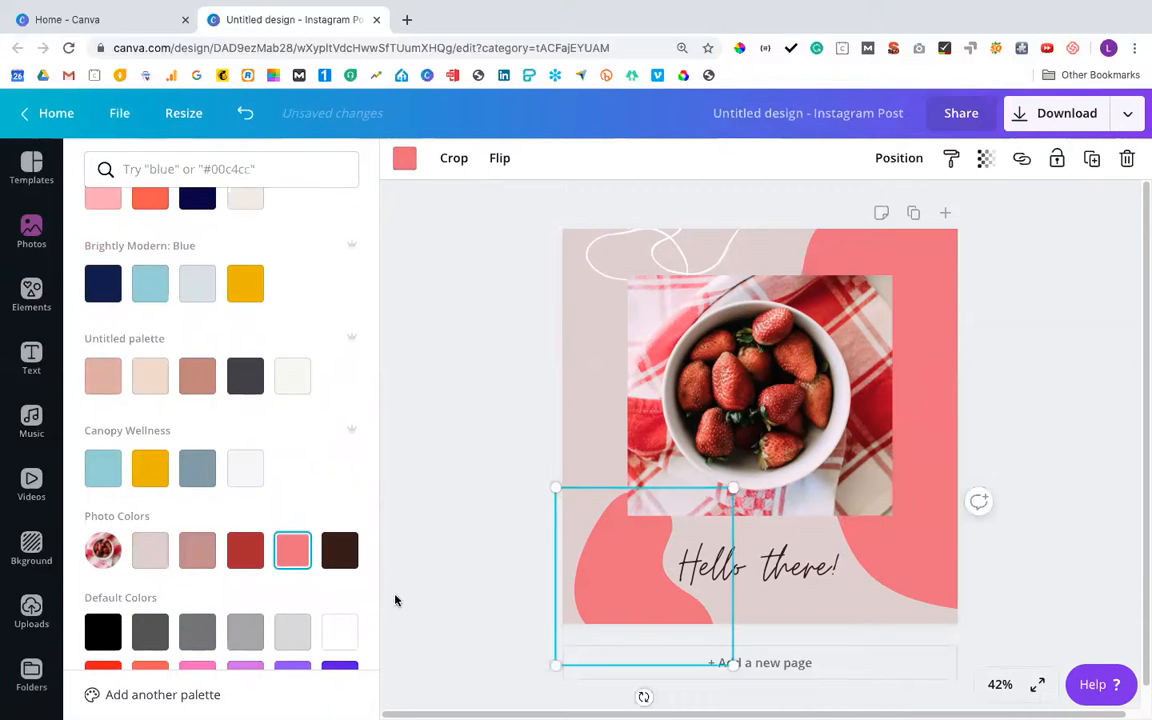
{"action": "left_click", "coordinate": [244, 551]}
{"action": "left_click", "coordinate": [486, 500]}
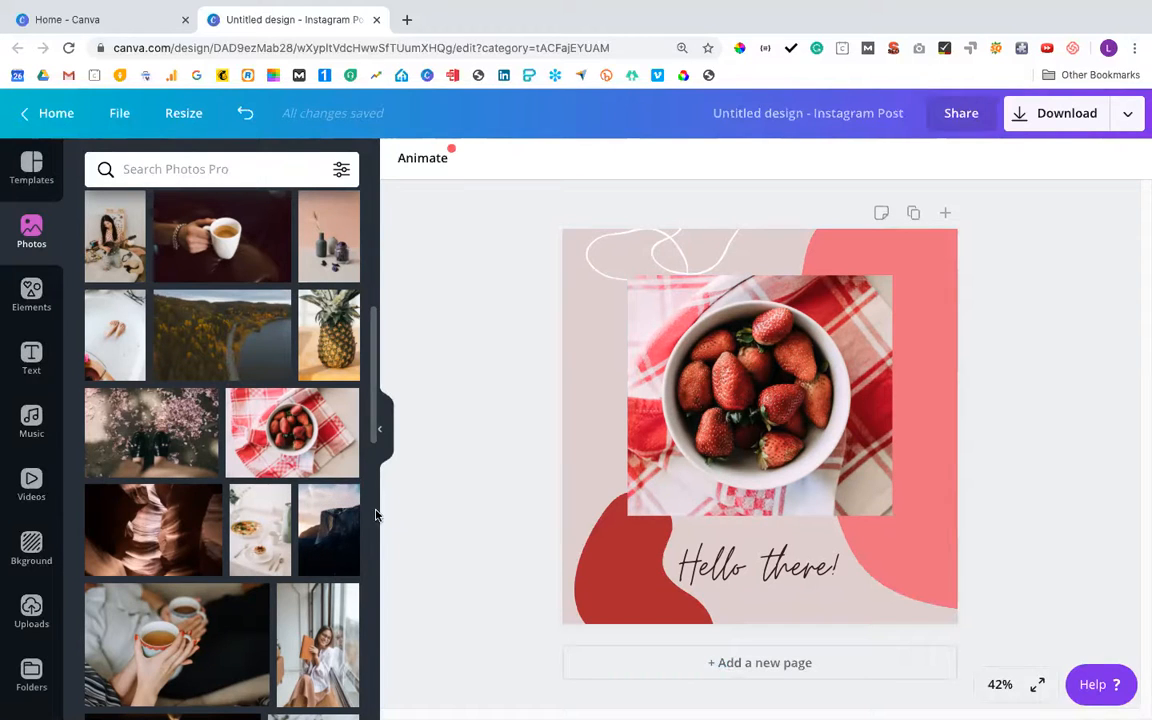
Add a second page and apply the "Hello there!" polaroid template from the Summer Instagram Post collection to it
{"action": "left_click", "coordinate": [757, 664]}
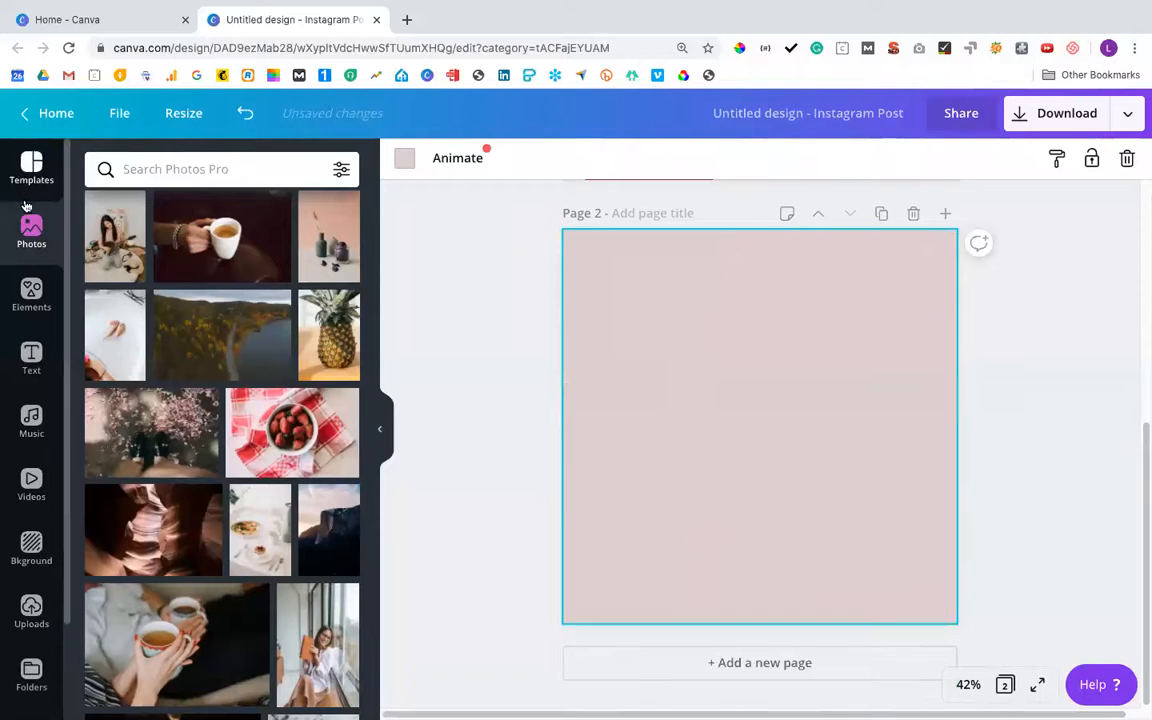
{"action": "left_click", "coordinate": [29, 164]}
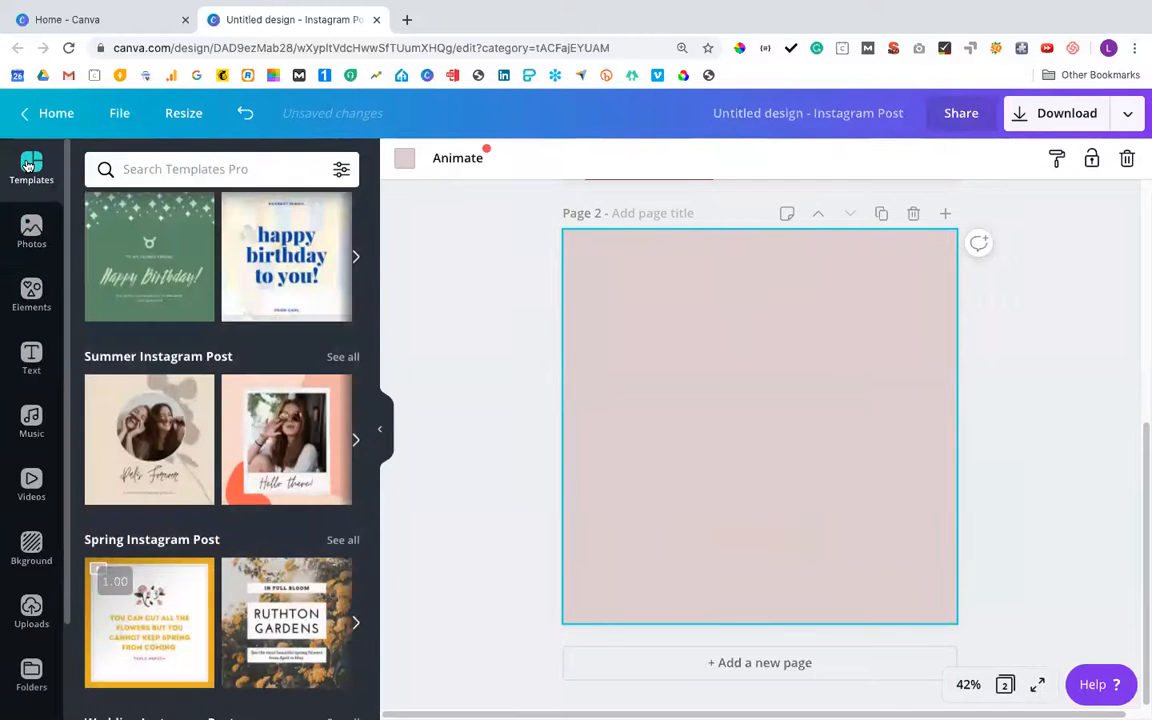
{"action": "scroll", "coordinate": [160, 306], "scroll_direction": "up", "scroll_amount": 5}
{"action": "scroll", "coordinate": [208, 332], "scroll_direction": "down", "scroll_amount": 4}
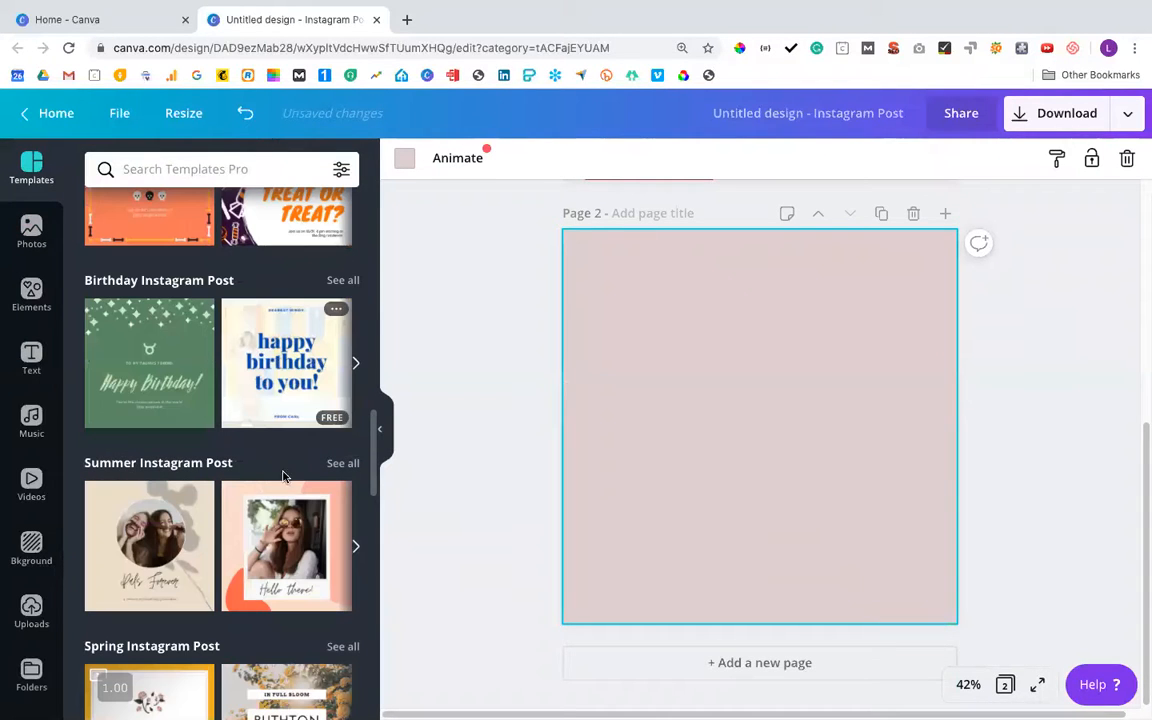
{"action": "left_click", "coordinate": [287, 540]}
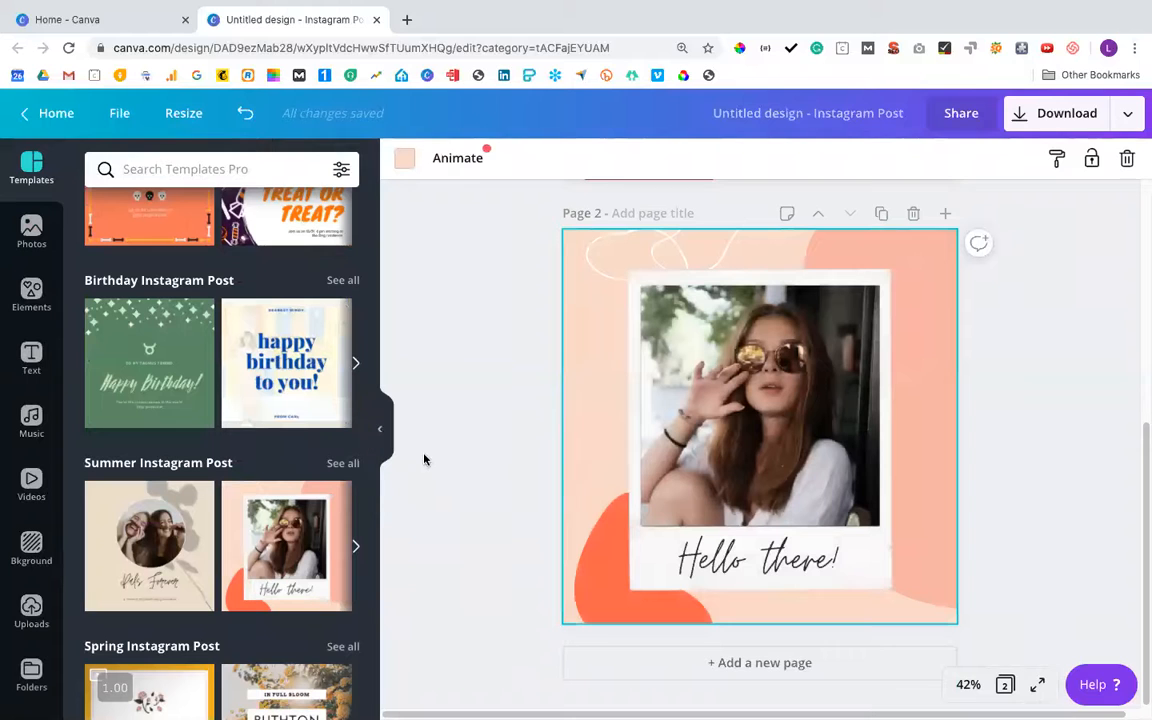
Compare the customized page with the original template, first in the page grid and then in full-screen presentation
{"action": "left_click", "coordinate": [1006, 684]}
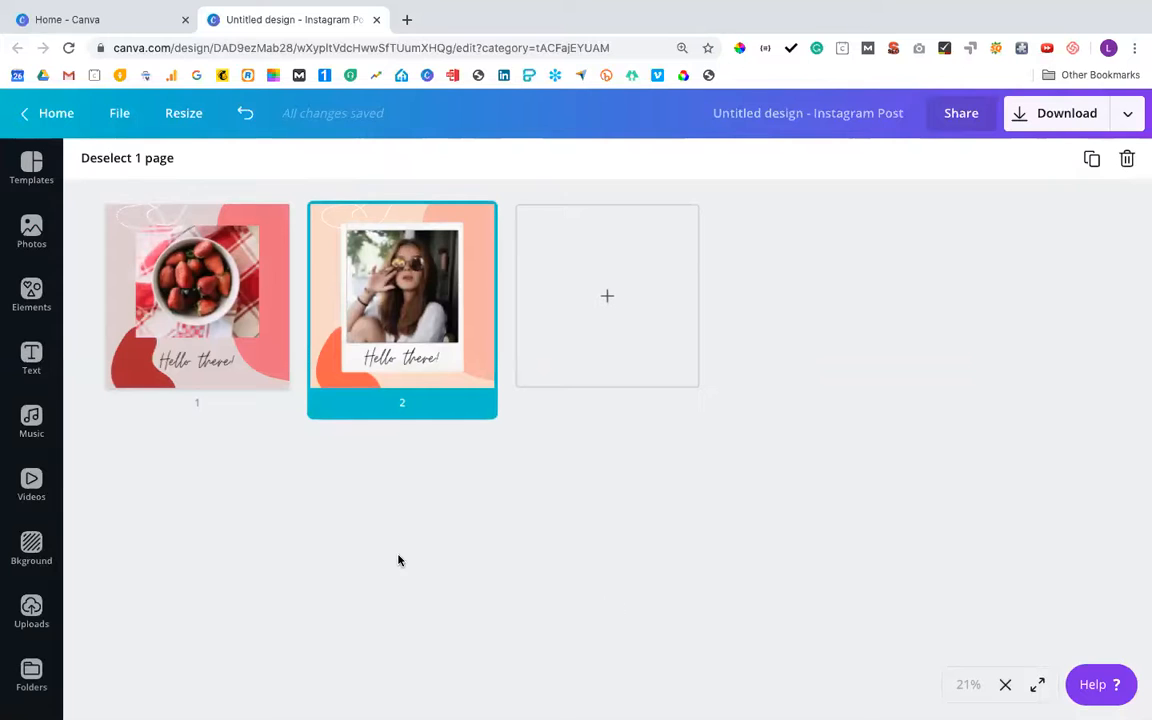
{"action": "left_click", "coordinate": [1038, 686]}
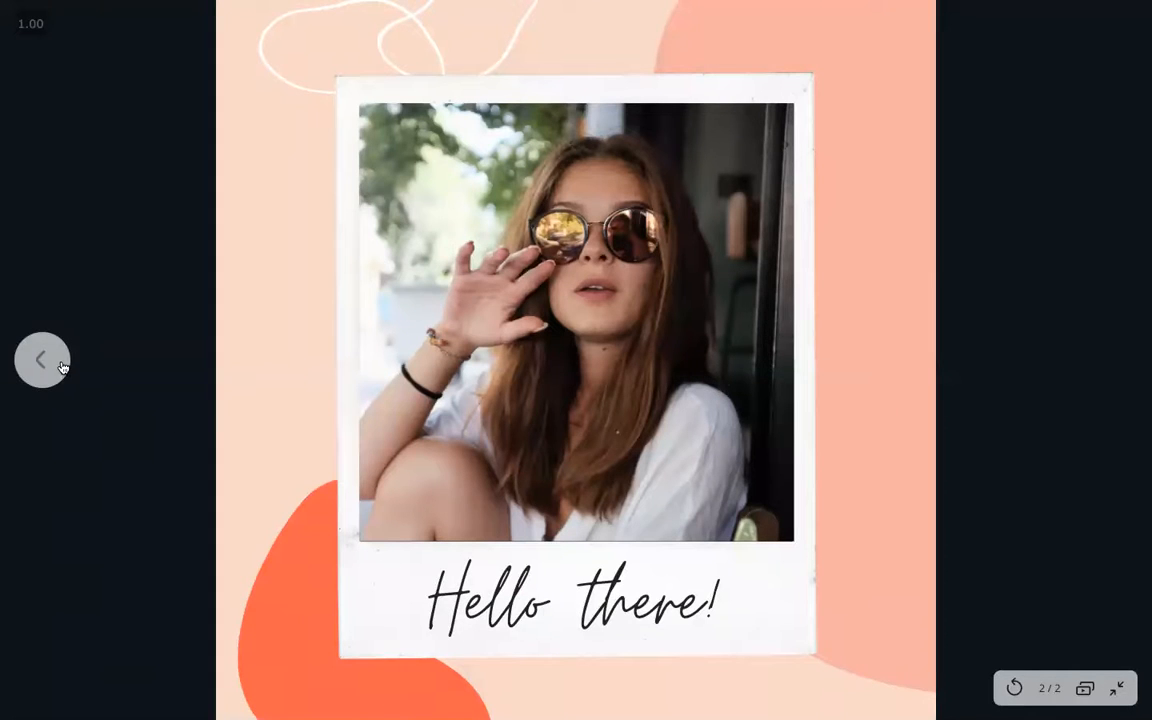
{"action": "left_click", "coordinate": [43, 360]}
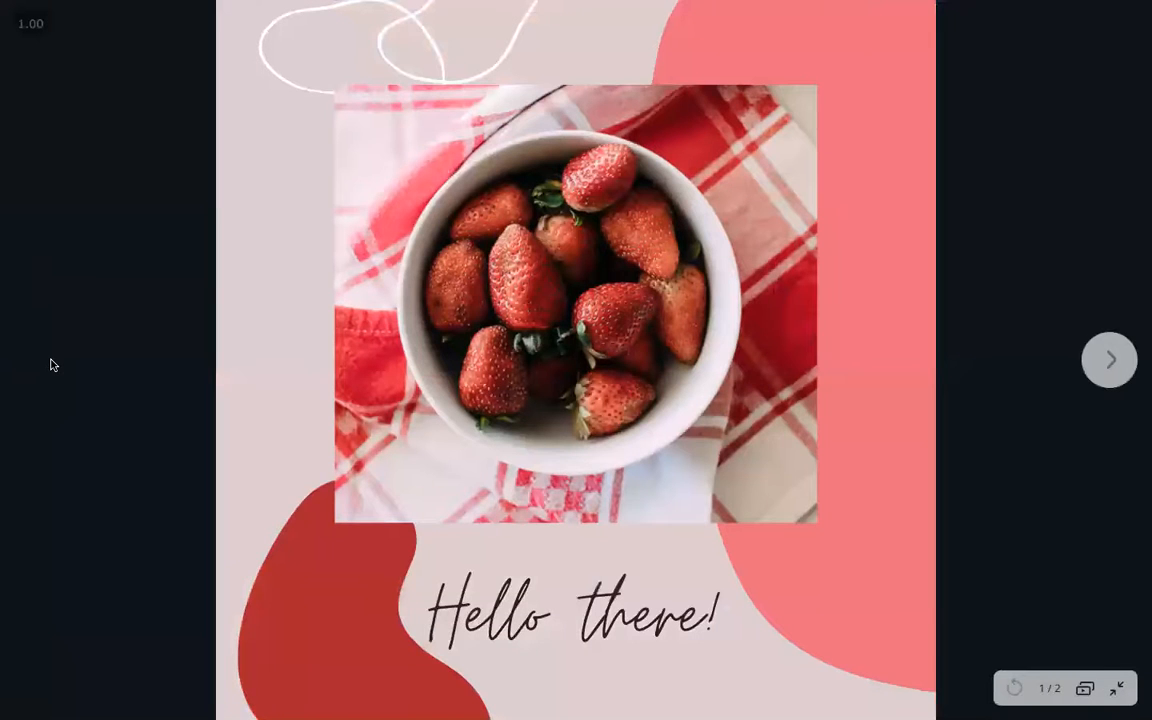